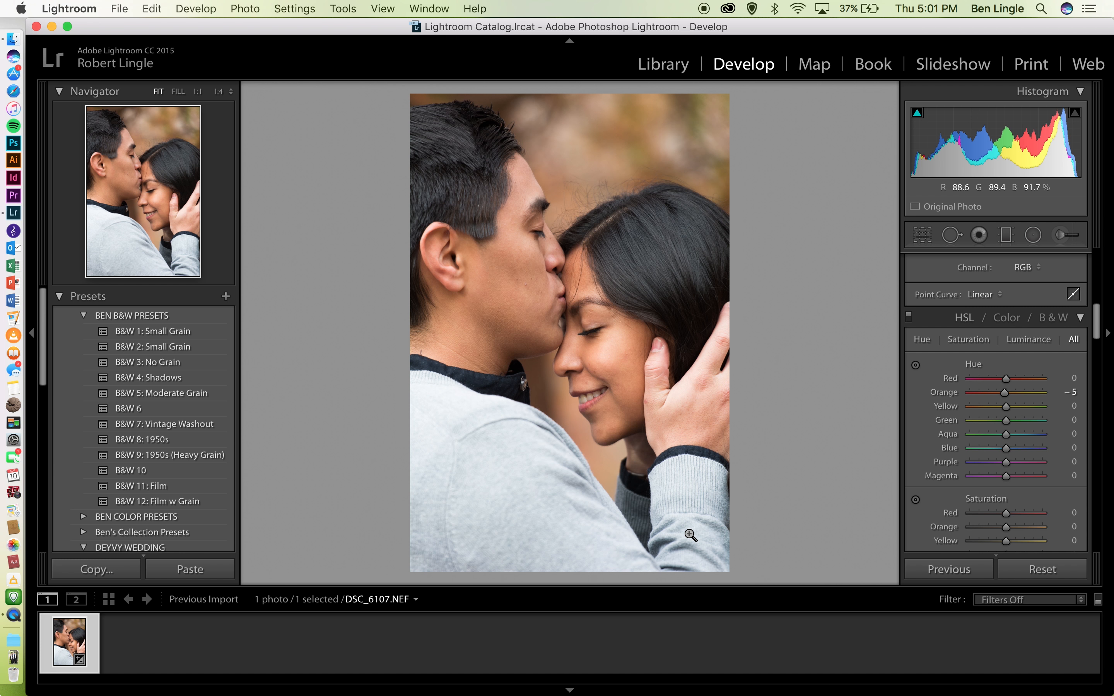
- Raise the Green saturation in the HSL adjustments
{"action": "scroll", "coordinate": [989, 539], "scroll_direction": "down", "scroll_amount": 5}
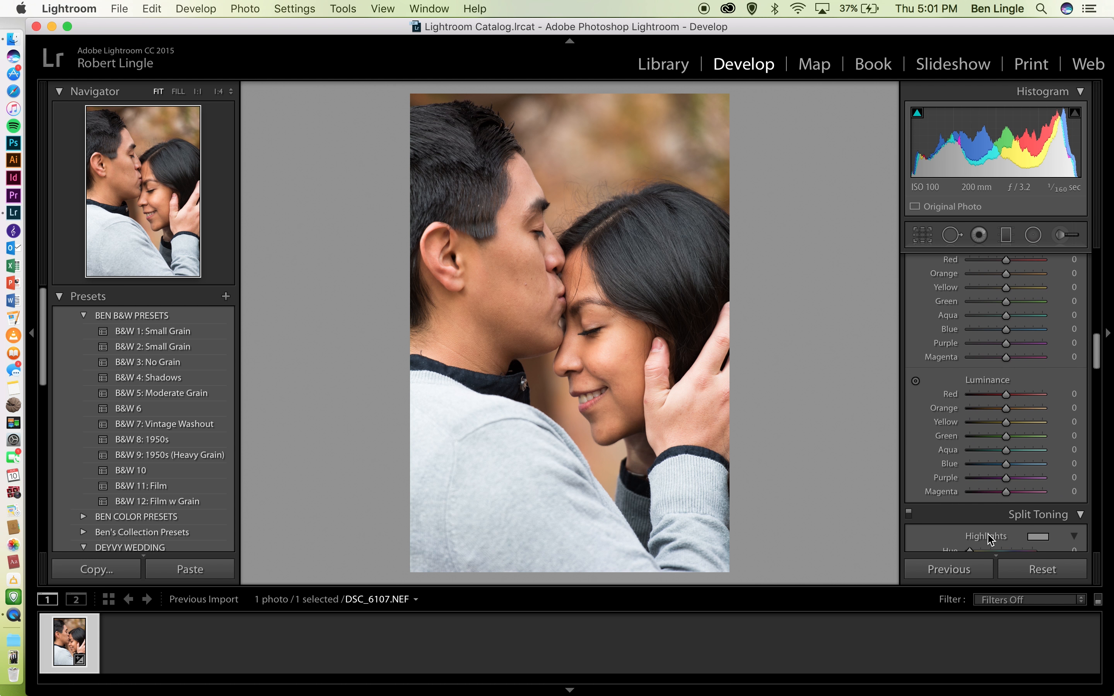
{"action": "scroll", "coordinate": [990, 539], "scroll_direction": "down", "scroll_amount": 5}
{"action": "scroll", "coordinate": [989, 539], "scroll_direction": "up", "scroll_amount": 3}
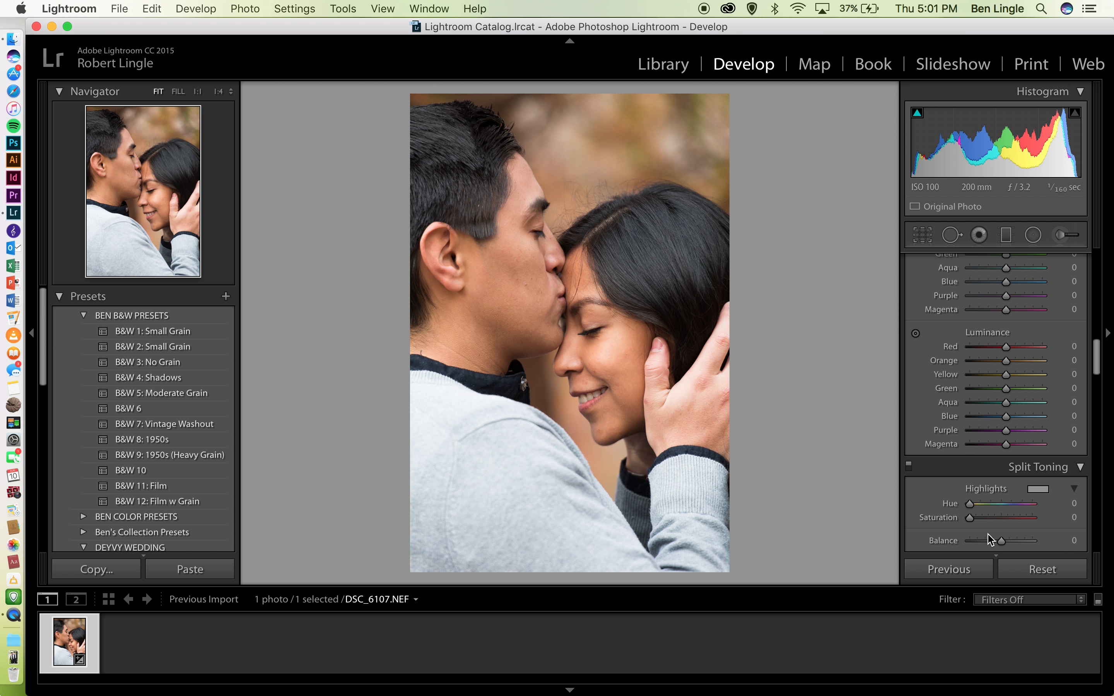
{"action": "scroll", "coordinate": [990, 538], "scroll_direction": "up", "scroll_amount": 3}
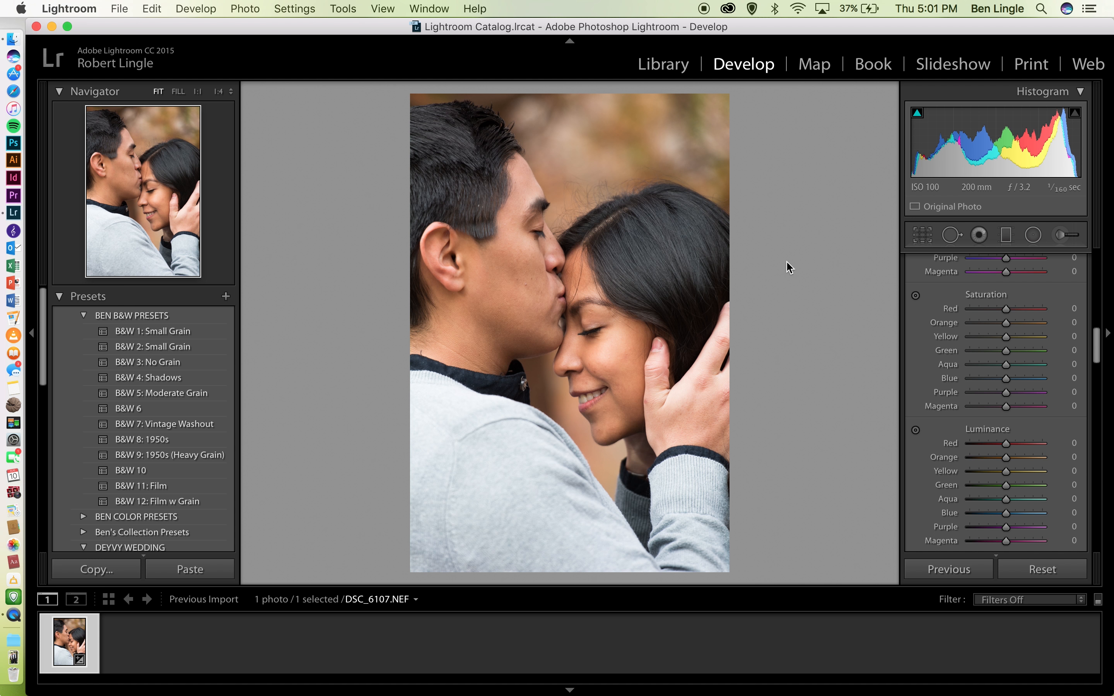
{"action": "left_click_drag", "start_coordinate": [1005, 351], "coordinate": [1024, 351]}
- Inspect the sharpness of both faces at 1:1, comparing the Detail adjustments switched off and back on
{"action": "scroll", "coordinate": [966, 410], "scroll_direction": "down", "scroll_amount": 15}
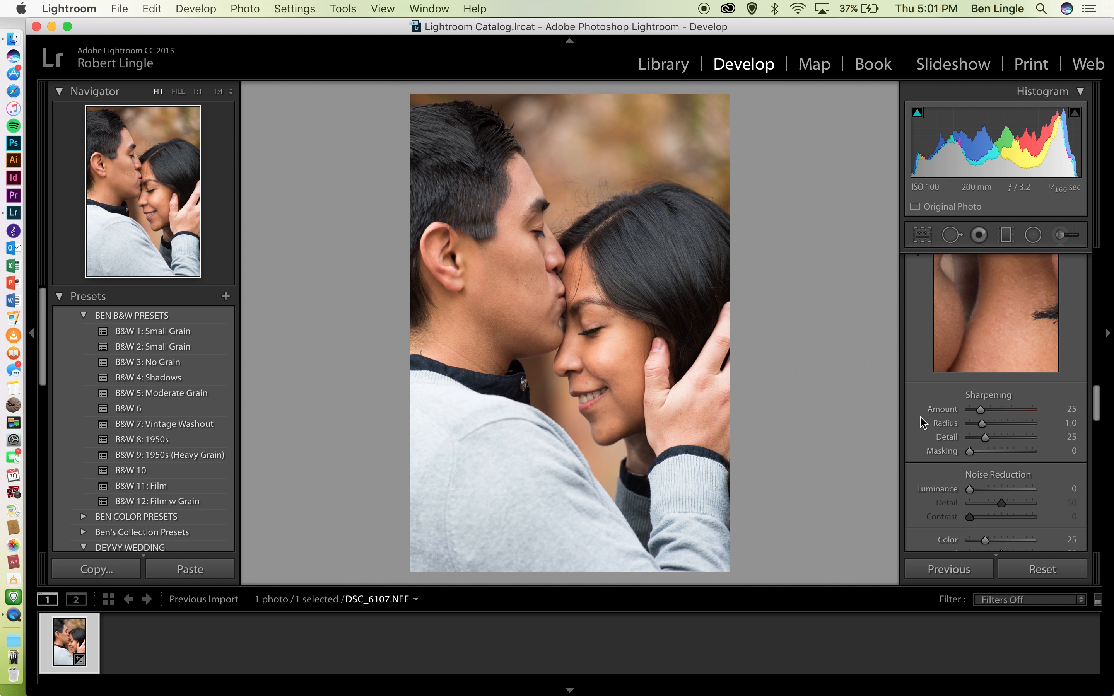
{"action": "scroll", "coordinate": [922, 422], "scroll_direction": "up", "scroll_amount": 2}
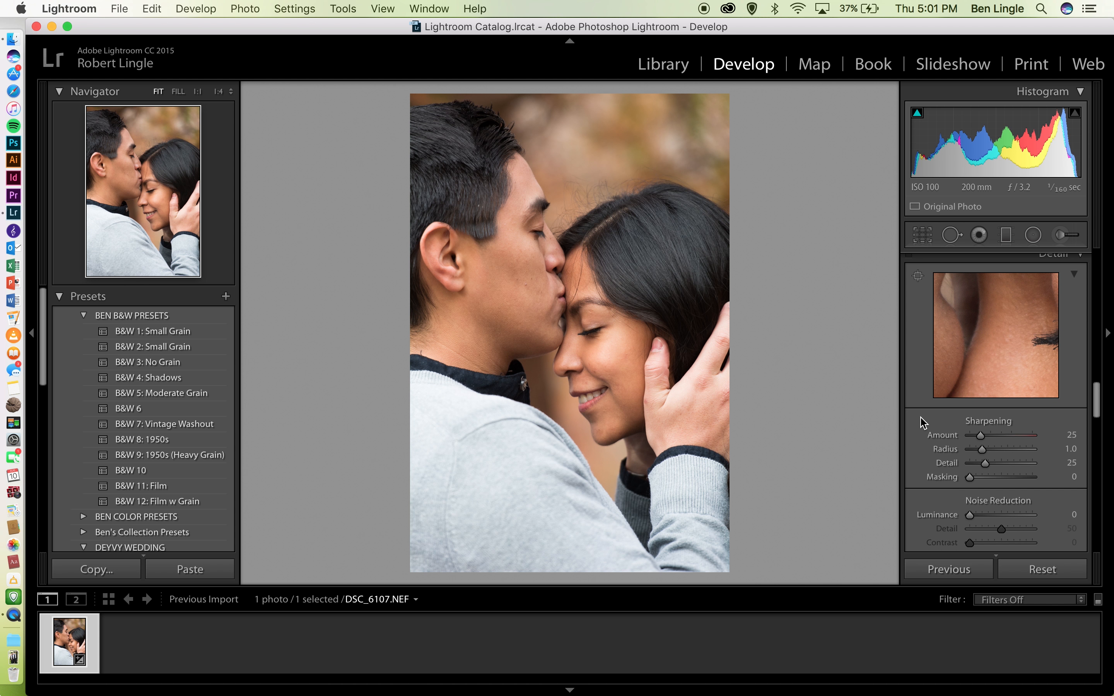
{"action": "left_click", "coordinate": [583, 335]}
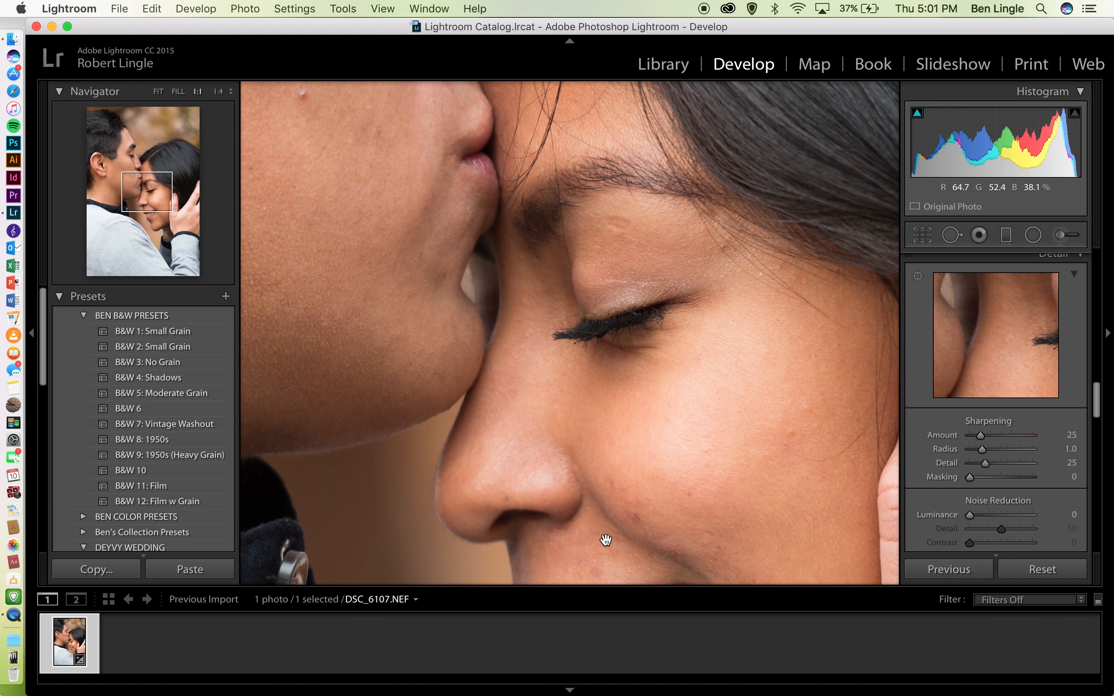
{"action": "scroll", "coordinate": [570, 392], "scroll_direction": "up", "scroll_amount": 10}
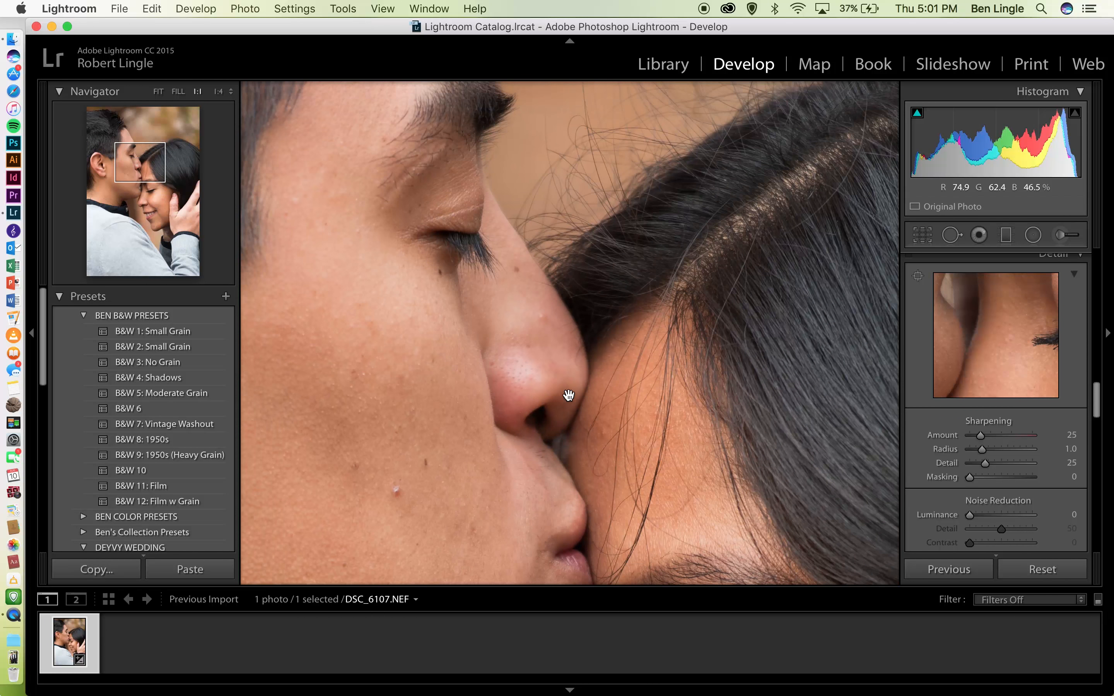
{"action": "scroll", "coordinate": [569, 395], "scroll_direction": "up", "scroll_amount": 5}
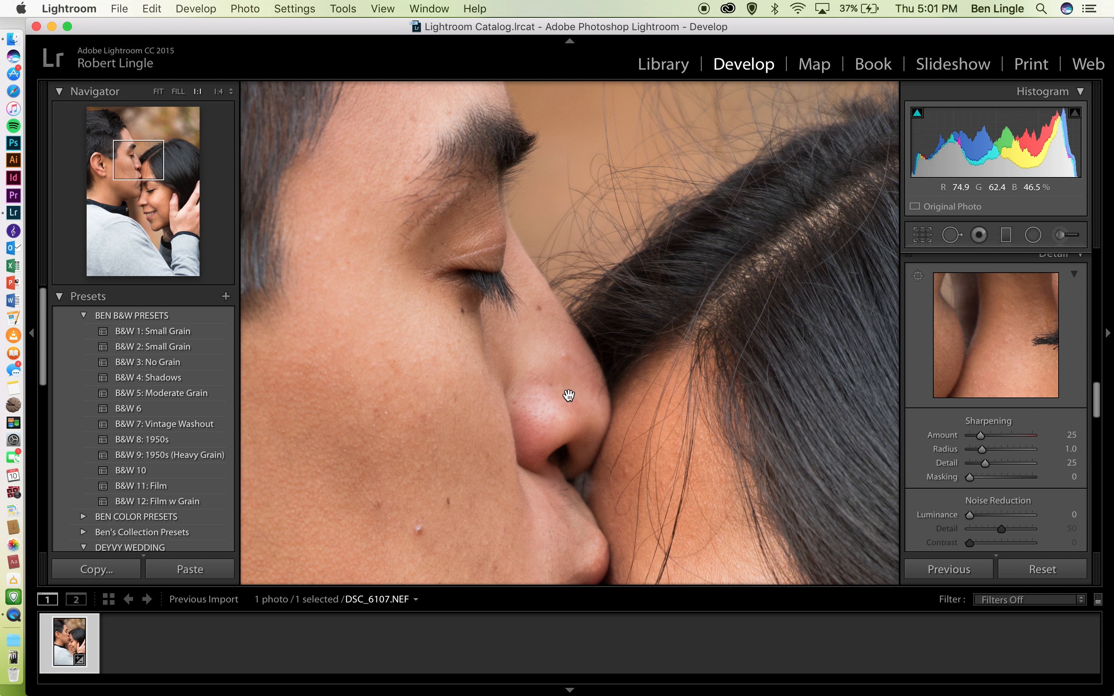
{"action": "scroll", "coordinate": [569, 395], "scroll_direction": "down", "scroll_amount": 10}
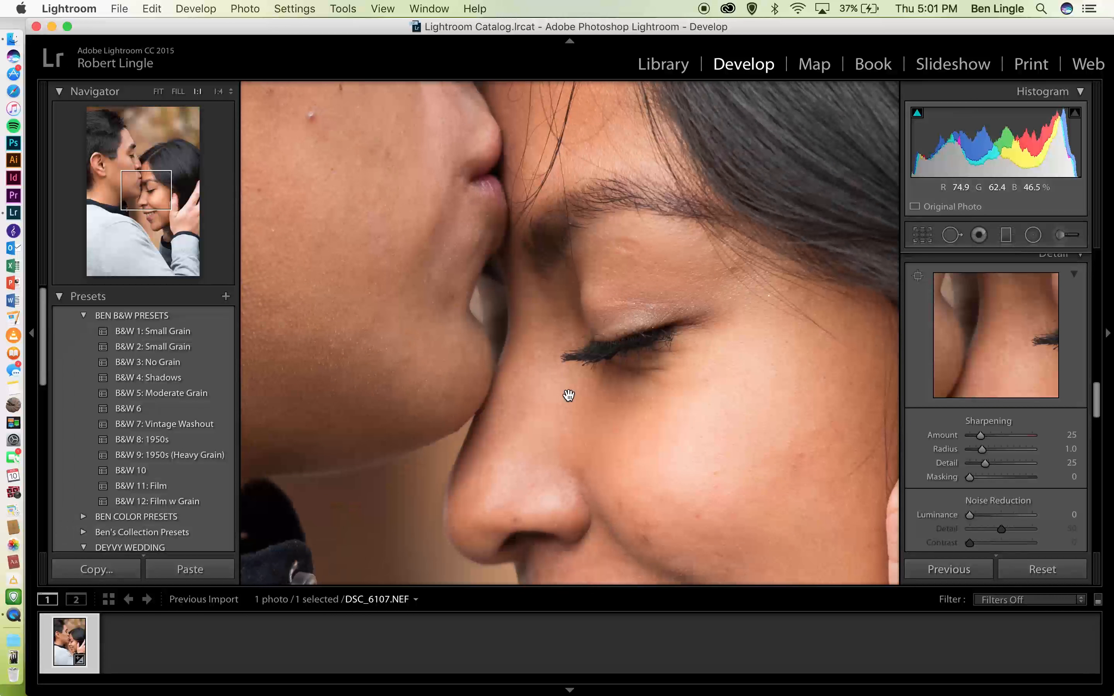
{"action": "scroll", "coordinate": [908, 290], "scroll_direction": "up", "scroll_amount": 1}
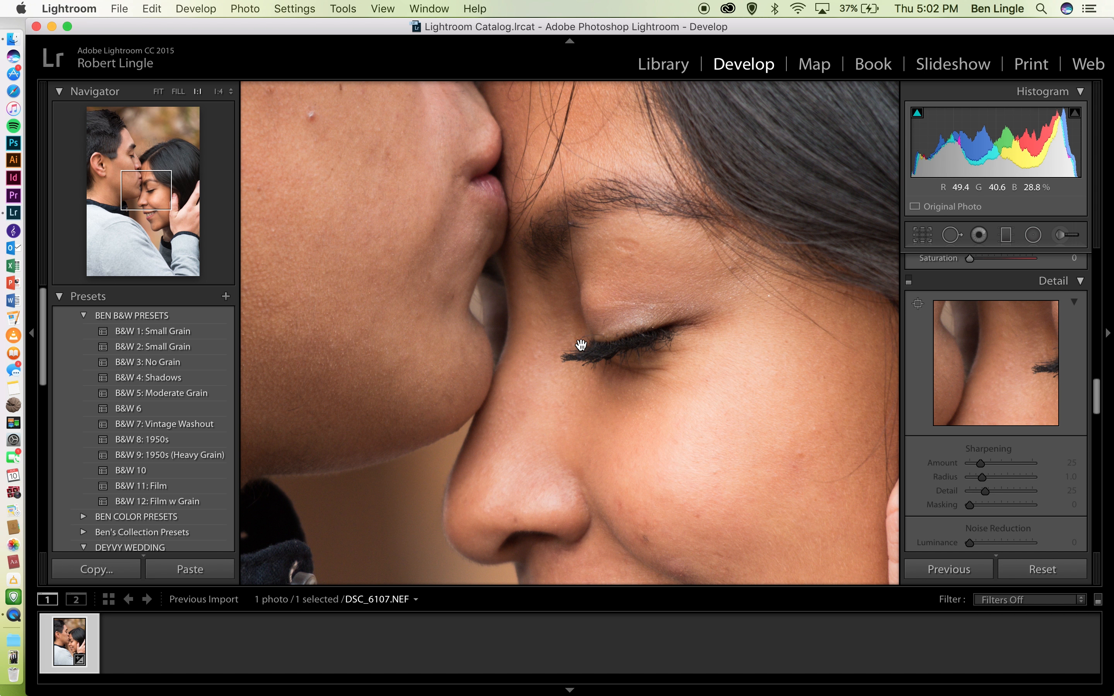
{"action": "left_click", "coordinate": [158, 92]}
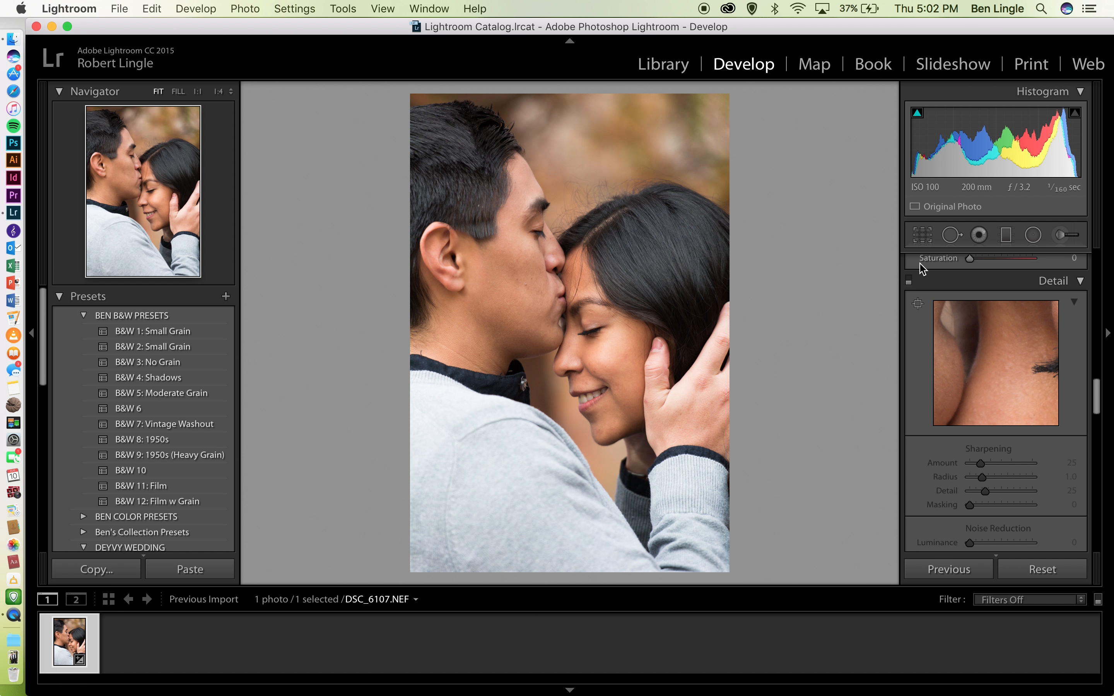
{"action": "left_click", "coordinate": [908, 280]}
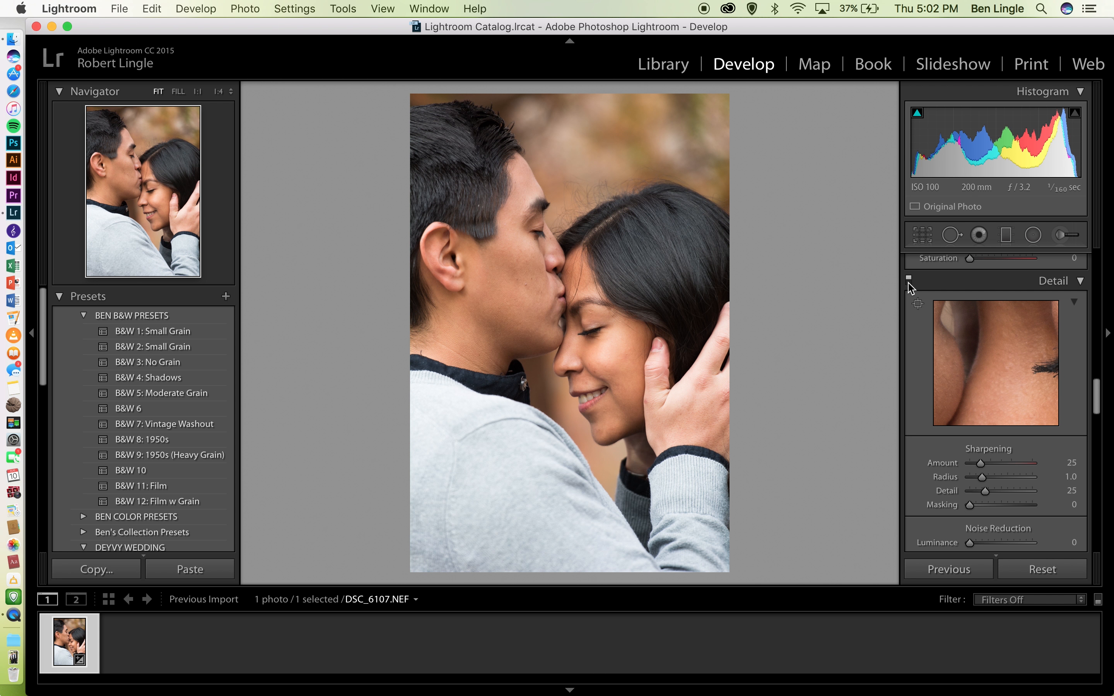
- Inspect the blurred background above the couple at 1:1 for noise, and return to the full photo
{"action": "scroll", "coordinate": [986, 460], "scroll_direction": "down", "scroll_amount": 3}
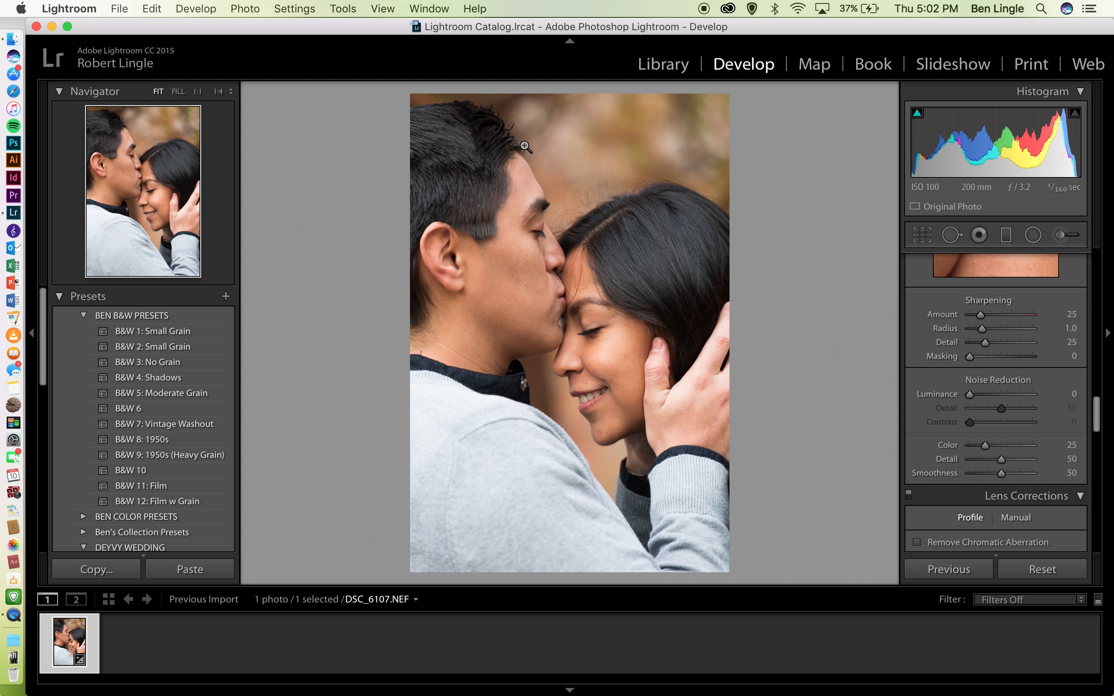
{"action": "left_click", "coordinate": [582, 148]}
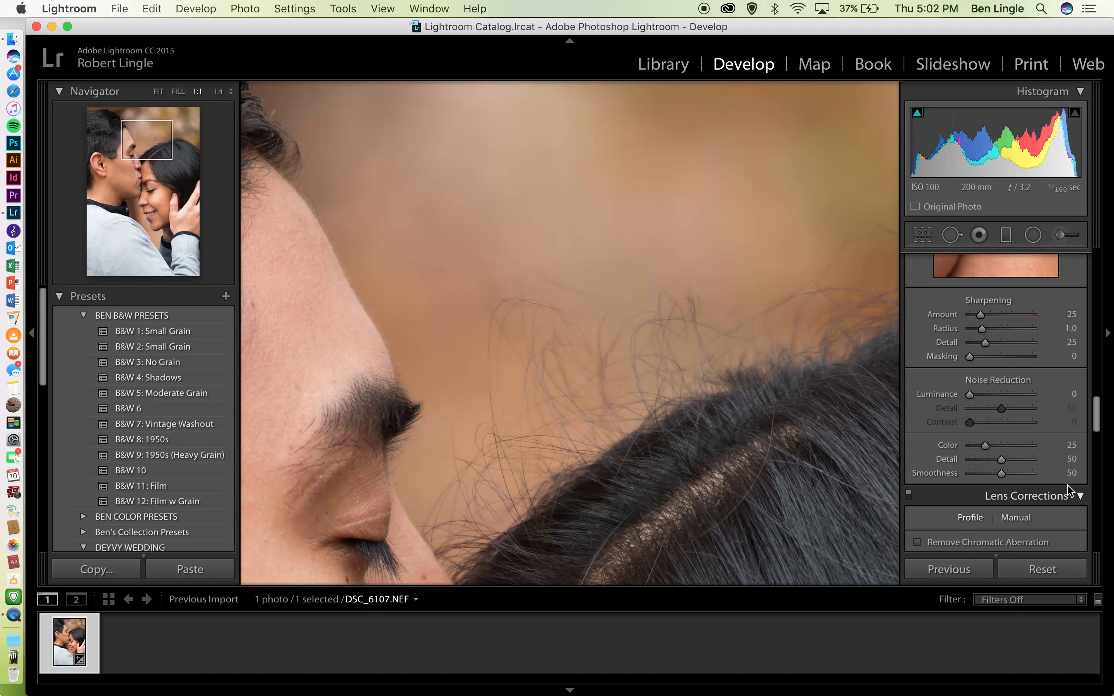
{"action": "left_click", "coordinate": [734, 406]}
- Add a Highlight Priority post-crop vignette with Amount −37, Midpoint 75 and Feather 61
{"action": "scroll", "coordinate": [989, 468], "scroll_direction": "down", "scroll_amount": 5}
{"action": "scroll", "coordinate": [988, 467], "scroll_direction": "down", "scroll_amount": 4}
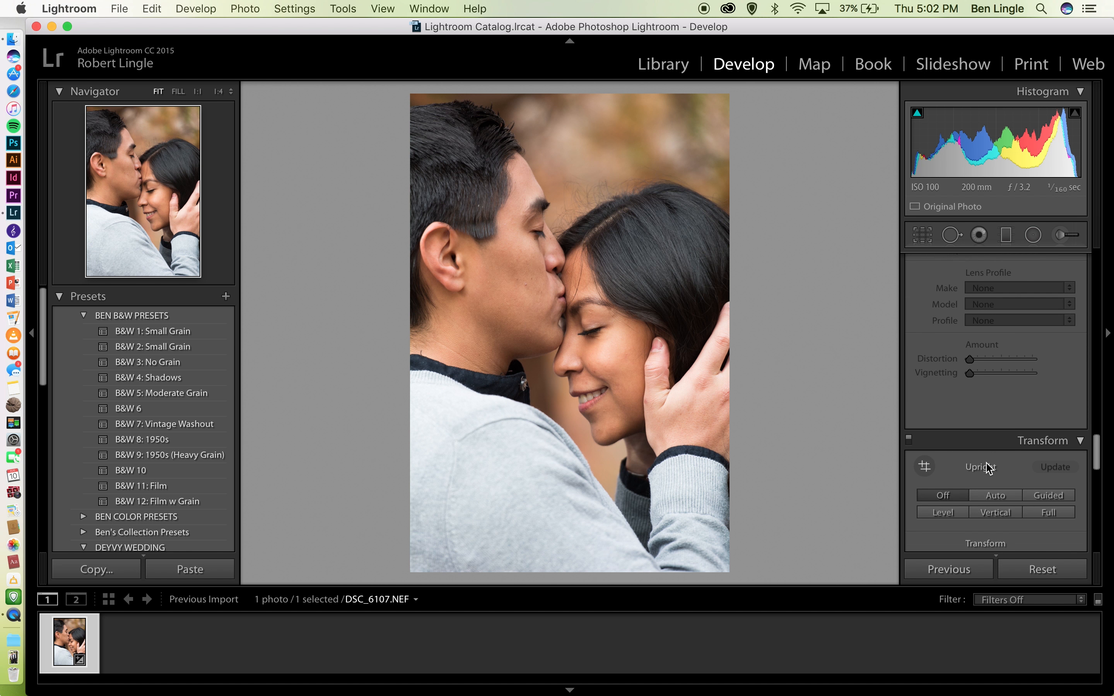
{"action": "scroll", "coordinate": [986, 463], "scroll_direction": "down", "scroll_amount": 5}
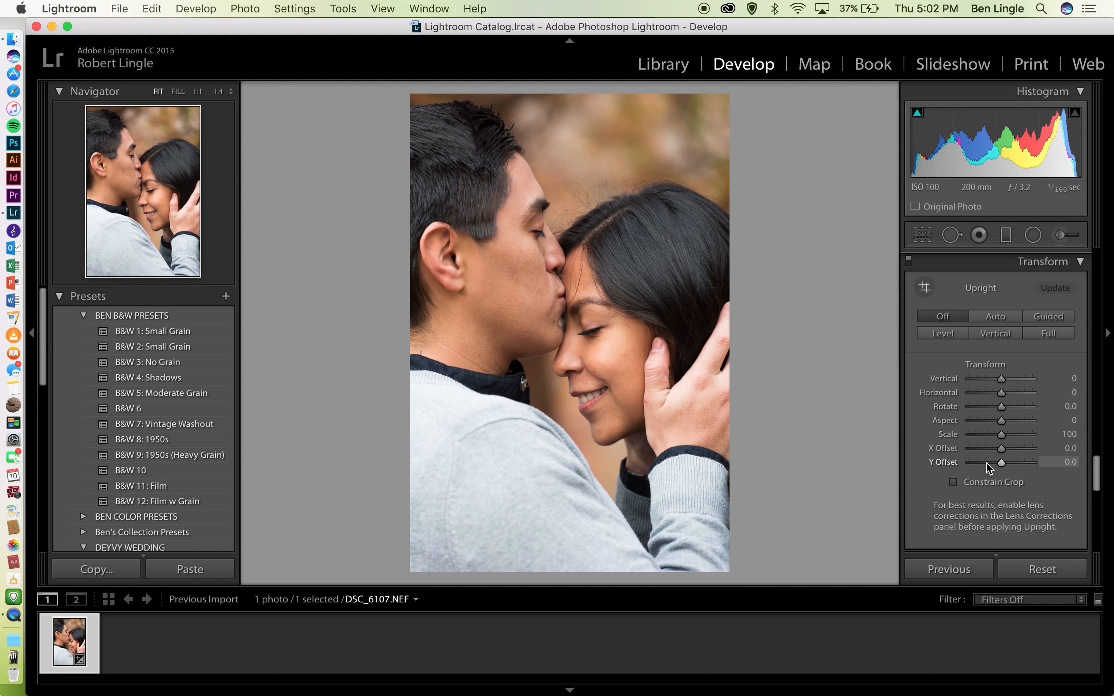
{"action": "scroll", "coordinate": [986, 469], "scroll_direction": "down", "scroll_amount": 9}
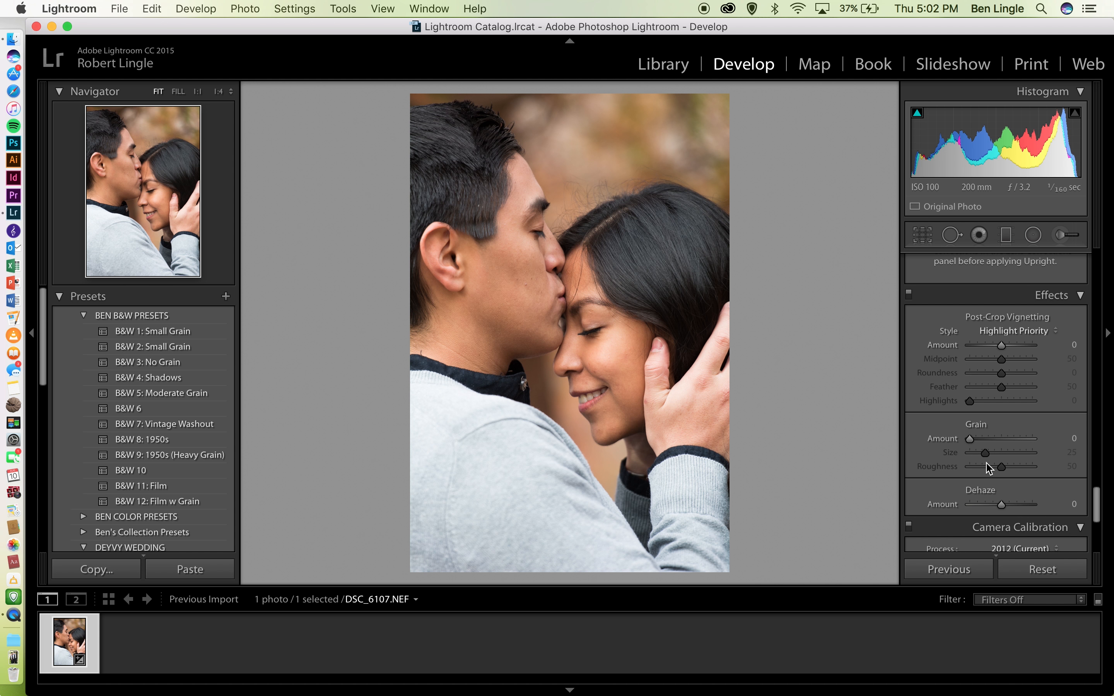
{"action": "left_click_drag", "start_coordinate": [1000, 346], "coordinate": [991, 349]}
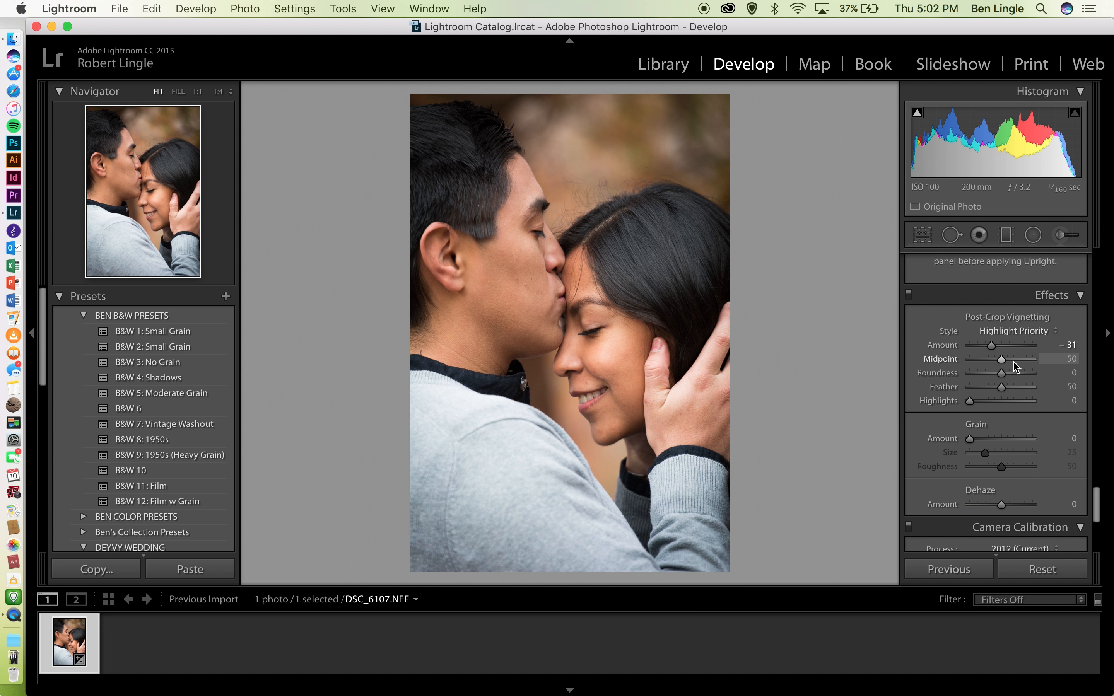
{"action": "mouse_move", "coordinate": [1004, 364]}
{"action": "left_mouse_down"}
{"action": "mouse_move", "coordinate": [1026, 362]}
{"action": "mouse_move", "coordinate": [1016, 388]}
{"action": "mouse_move", "coordinate": [990, 387]}
{"action": "mouse_move", "coordinate": [1007, 386]}
{"action": "left_mouse_up"}
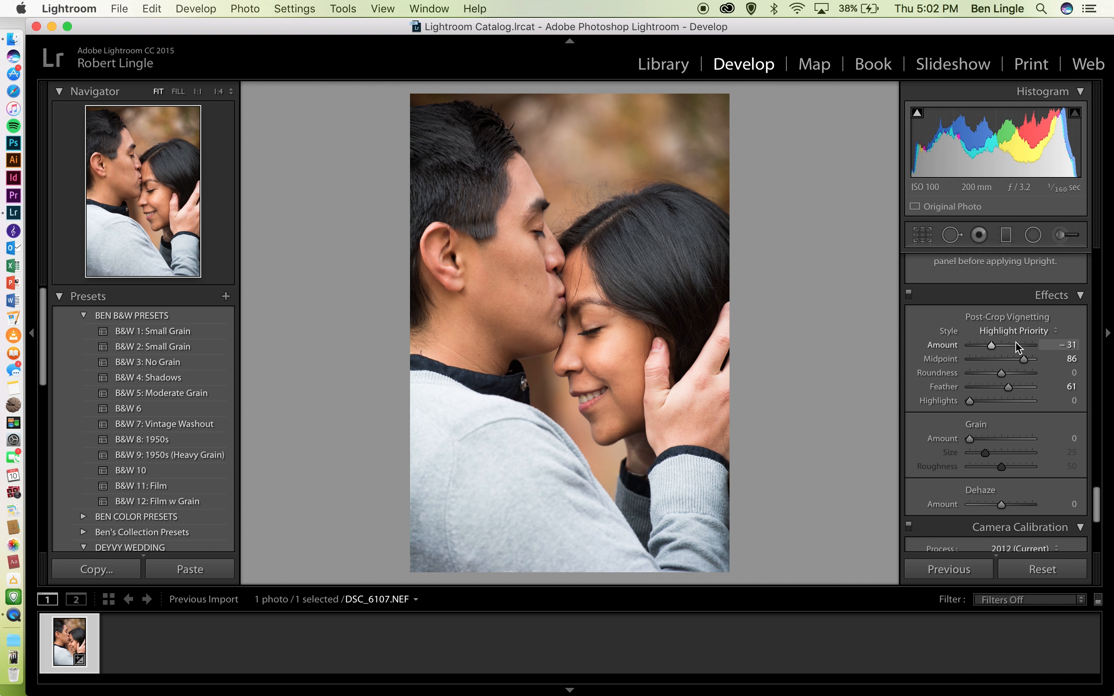
{"action": "left_click_drag", "start_coordinate": [995, 349], "coordinate": [1018, 365]}
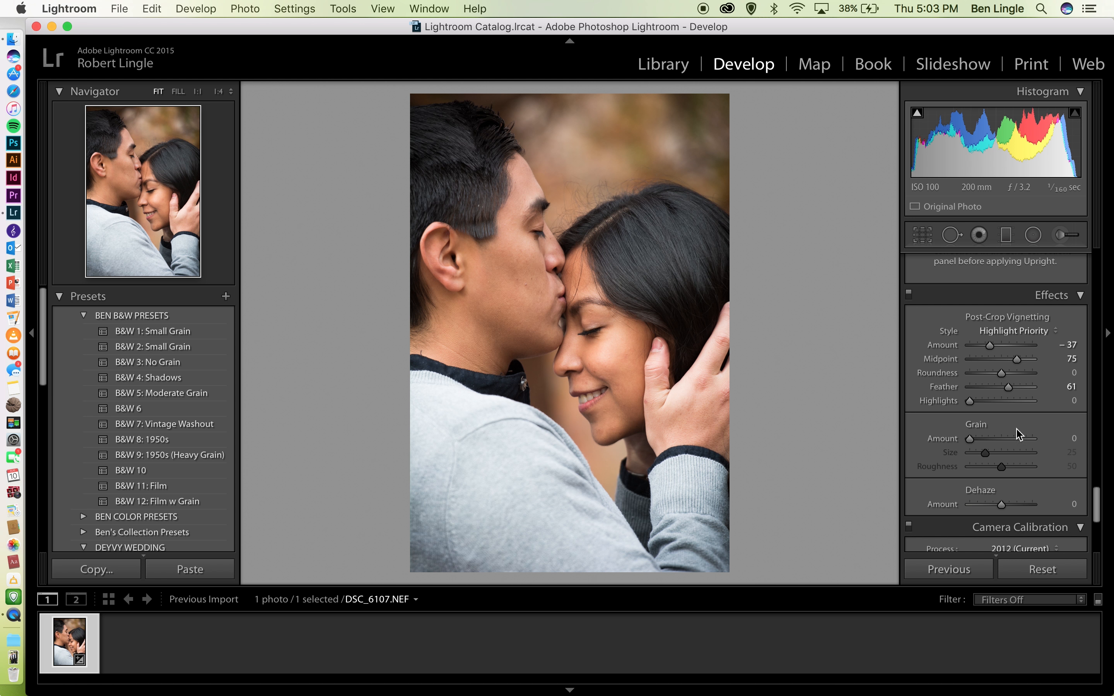
- Warm the photo's white balance by setting Temp to 5,239 and Tint to 0
{"action": "scroll", "coordinate": [1001, 480], "scroll_direction": "down", "scroll_amount": 5}
{"action": "scroll", "coordinate": [1002, 484], "scroll_direction": "down", "scroll_amount": 3}
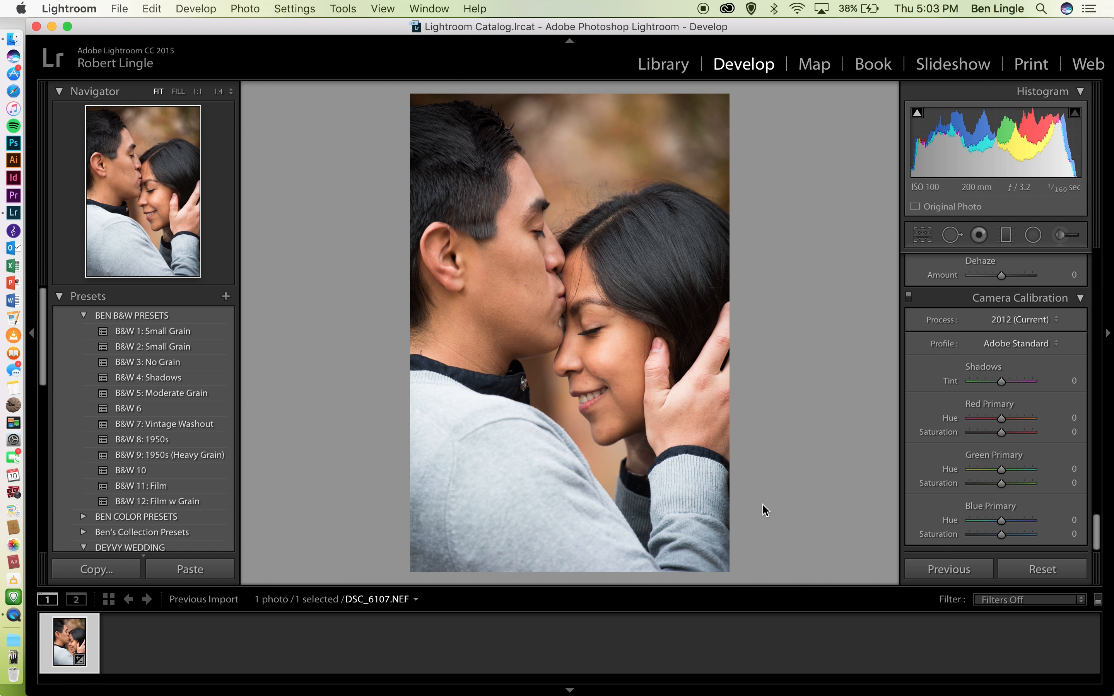
{"action": "scroll", "coordinate": [1029, 513], "scroll_direction": "up", "scroll_amount": 20}
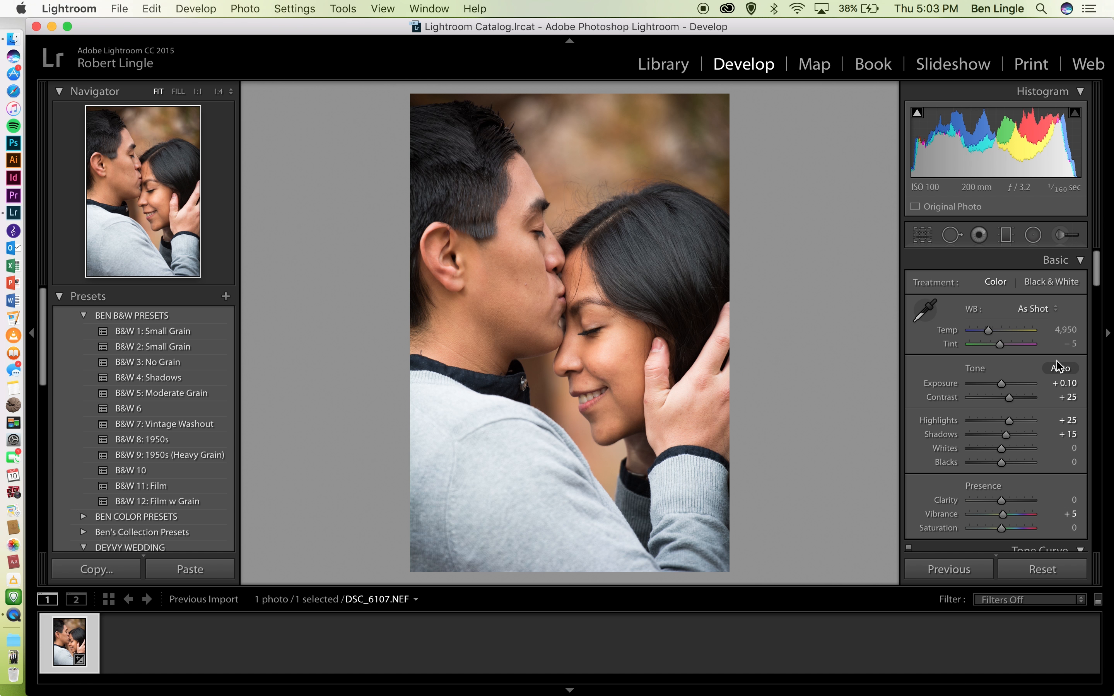
{"action": "left_click_drag", "start_coordinate": [988, 331], "coordinate": [985, 333]}
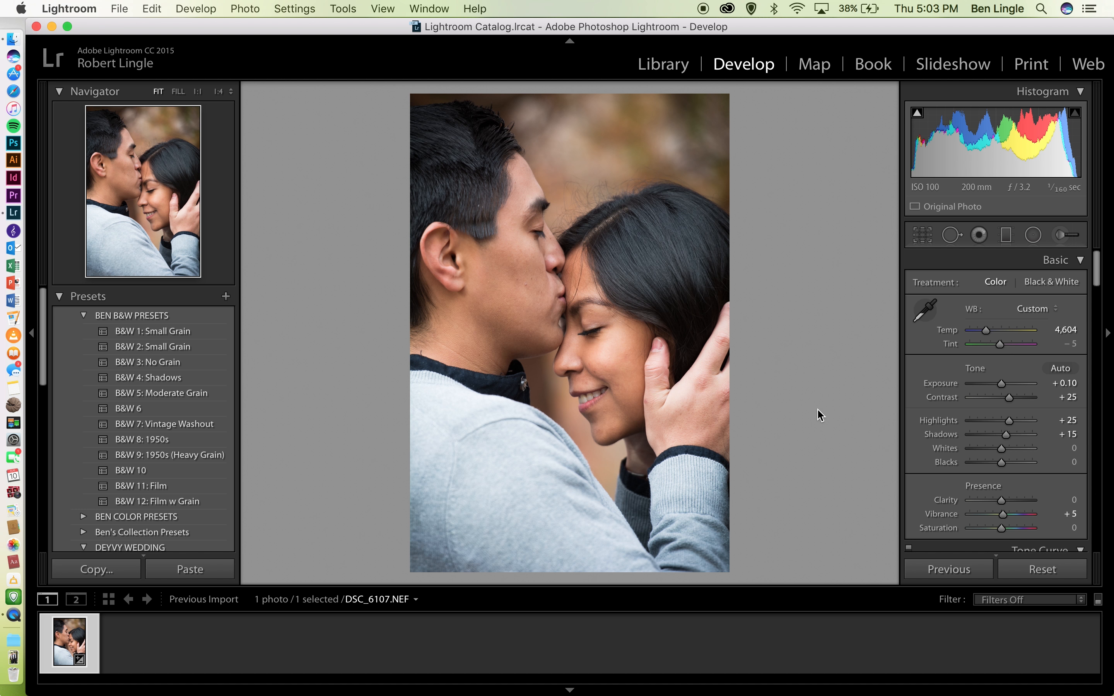
{"action": "left_click_drag", "start_coordinate": [985, 332], "coordinate": [989, 334]}
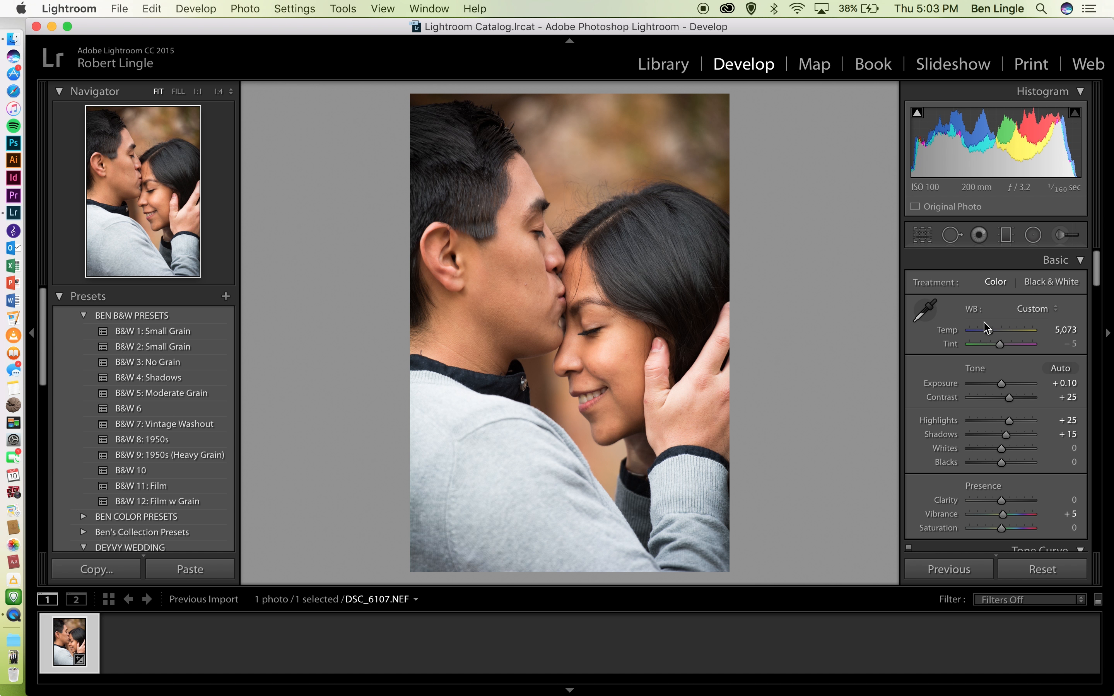
{"action": "left_click_drag", "start_coordinate": [989, 331], "coordinate": [992, 334]}
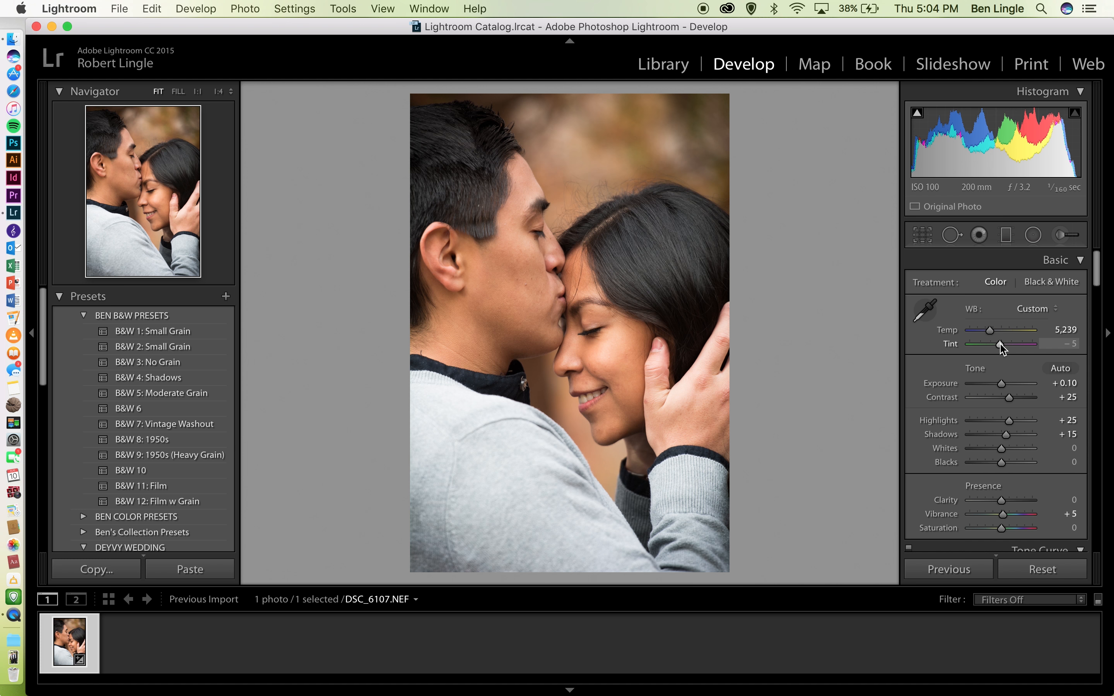
{"action": "left_click_drag", "start_coordinate": [999, 344], "coordinate": [1001, 346]}
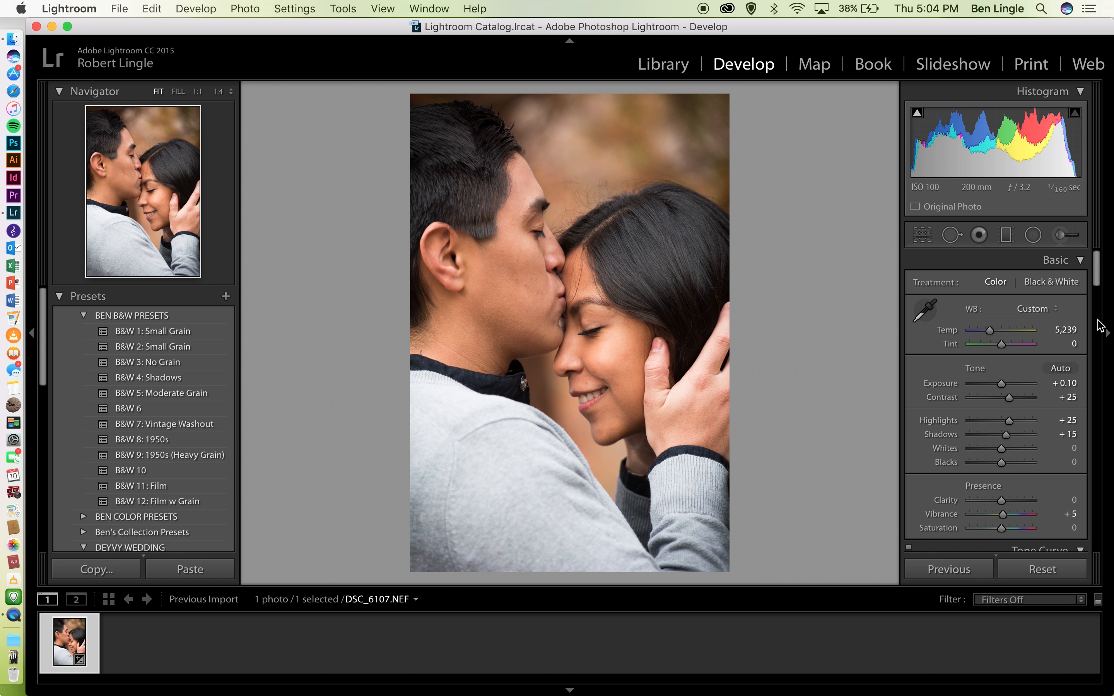
- Examine the skin on both faces at 1:1 for blemishes that need retouching
{"action": "left_click", "coordinate": [617, 249]}
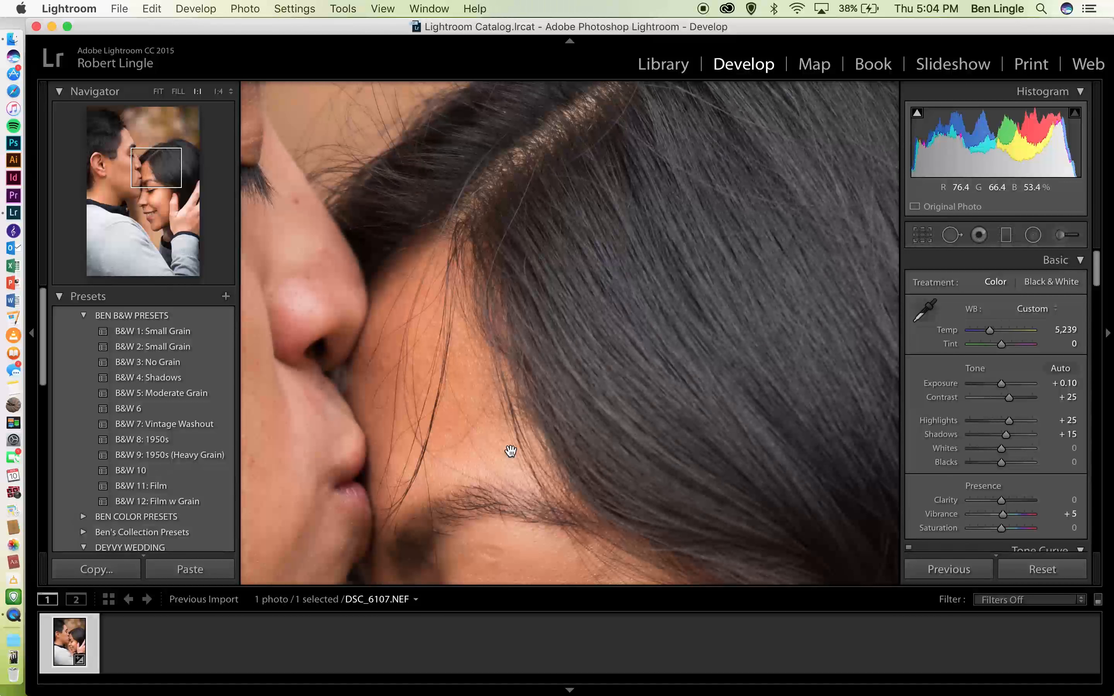
{"action": "left_click", "coordinate": [510, 451]}
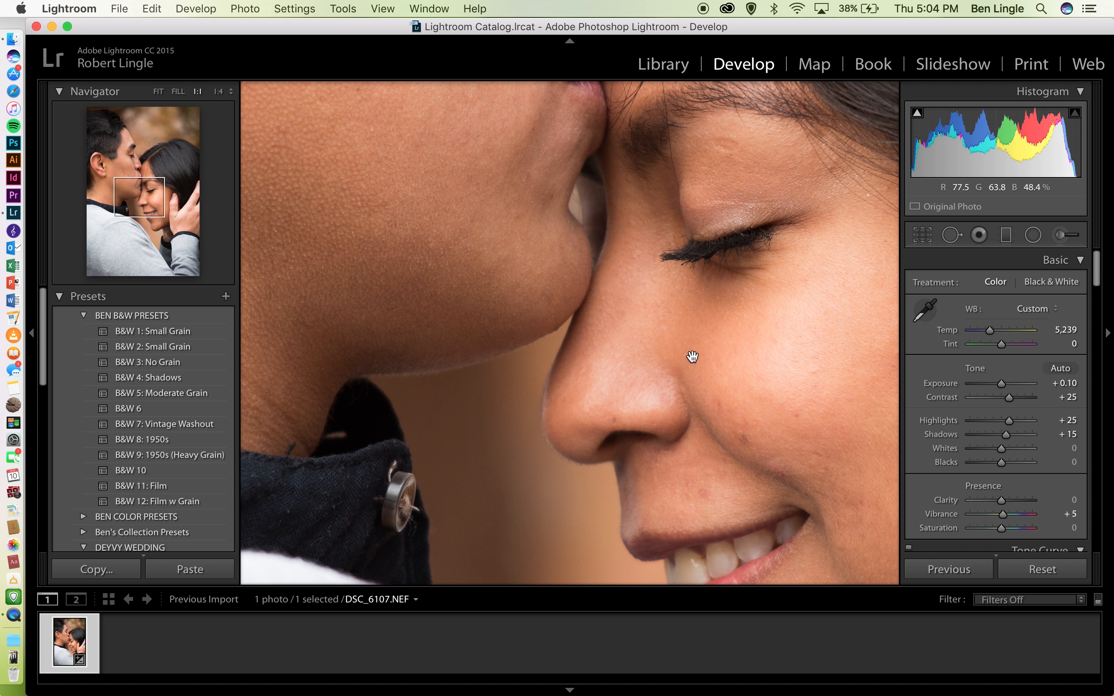
{"action": "scroll", "coordinate": [348, 169], "scroll_direction": "up", "scroll_amount": 10}
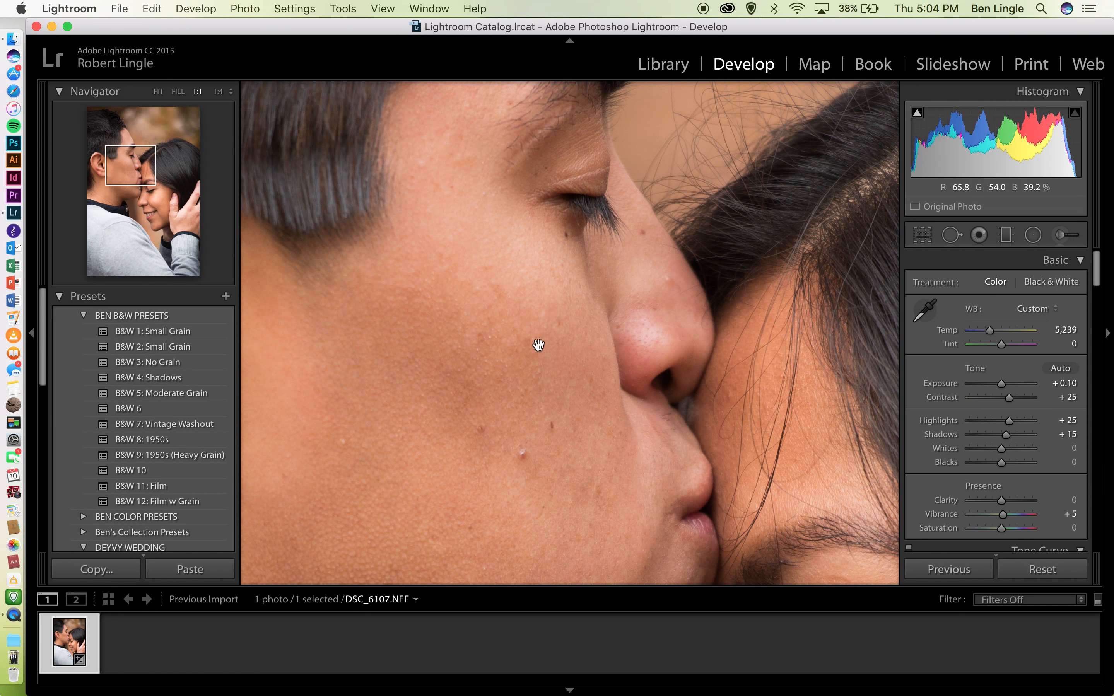
{"action": "scroll", "coordinate": [538, 341], "scroll_direction": "up", "scroll_amount": 5}
{"action": "scroll", "coordinate": [549, 292], "scroll_direction": "left", "scroll_amount": 3}
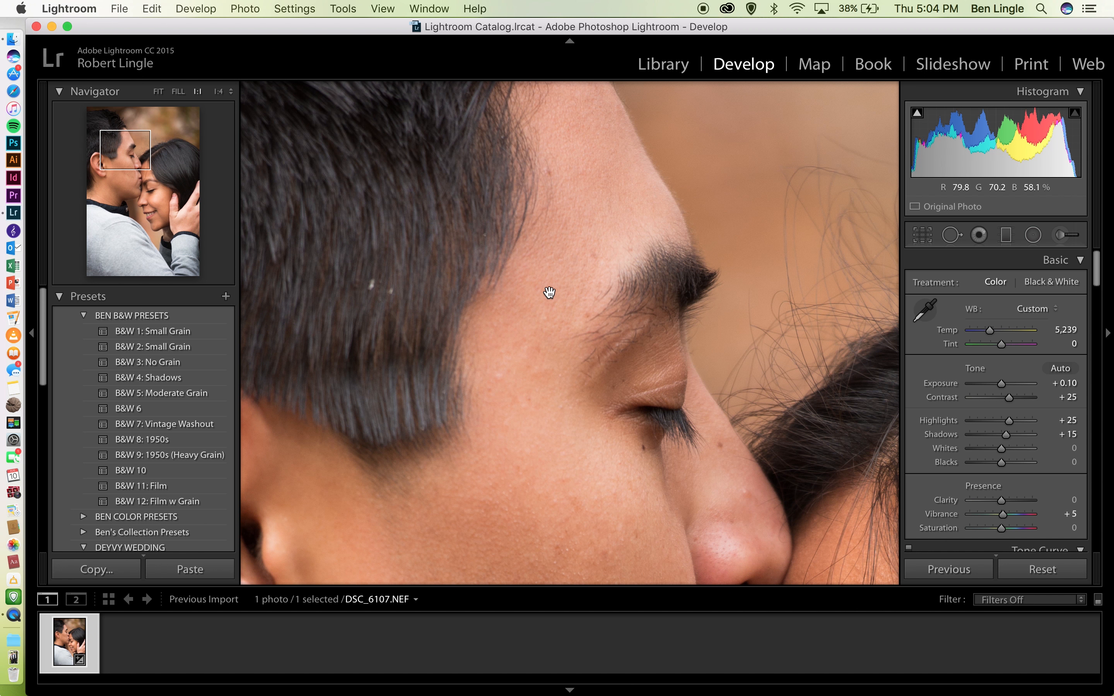
{"action": "scroll", "coordinate": [619, 430], "scroll_direction": "down", "scroll_amount": 3}
{"action": "scroll", "coordinate": [619, 430], "scroll_direction": "right", "scroll_amount": 3}
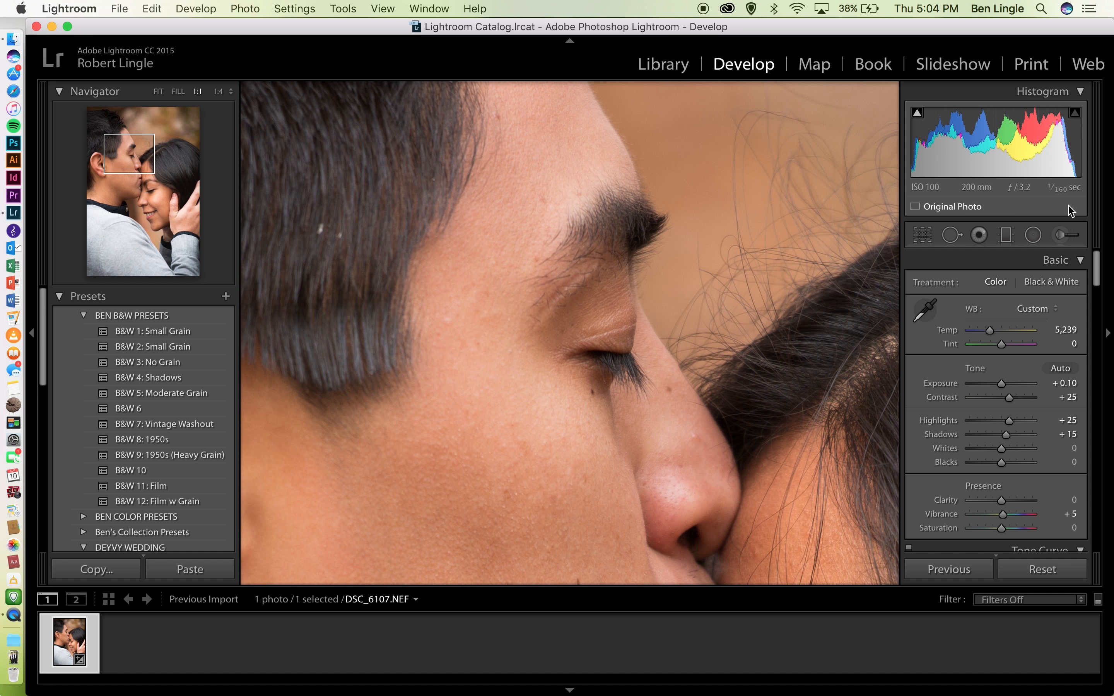
{"action": "scroll", "coordinate": [770, 388], "scroll_direction": "down", "scroll_amount": 10}
{"action": "scroll", "coordinate": [771, 388], "scroll_direction": "right", "scroll_amount": 5}
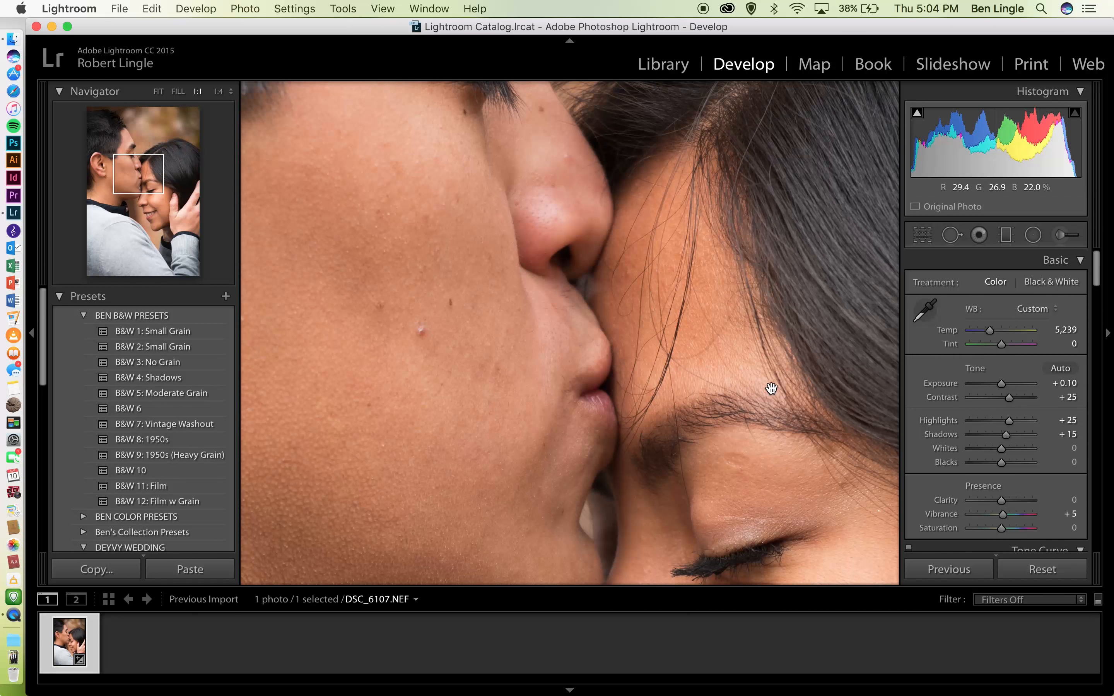
{"action": "scroll", "coordinate": [771, 388], "scroll_direction": "down", "scroll_amount": 5}
{"action": "scroll", "coordinate": [771, 388], "scroll_direction": "left", "scroll_amount": 5}
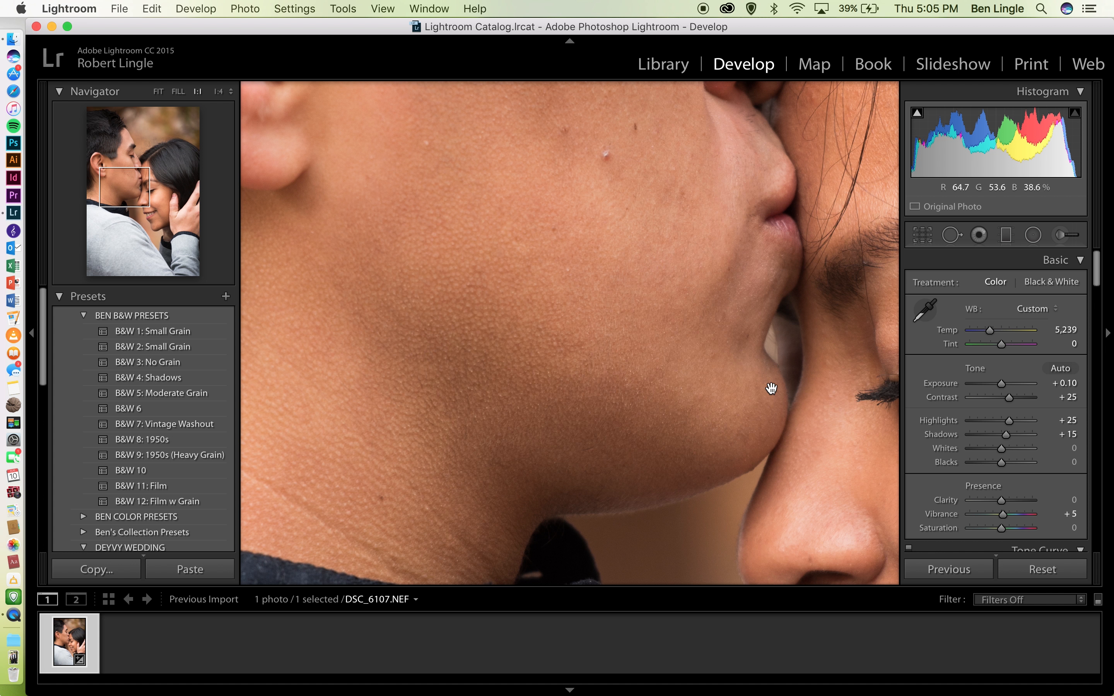
{"action": "scroll", "coordinate": [771, 389], "scroll_direction": "up", "scroll_amount": 10}
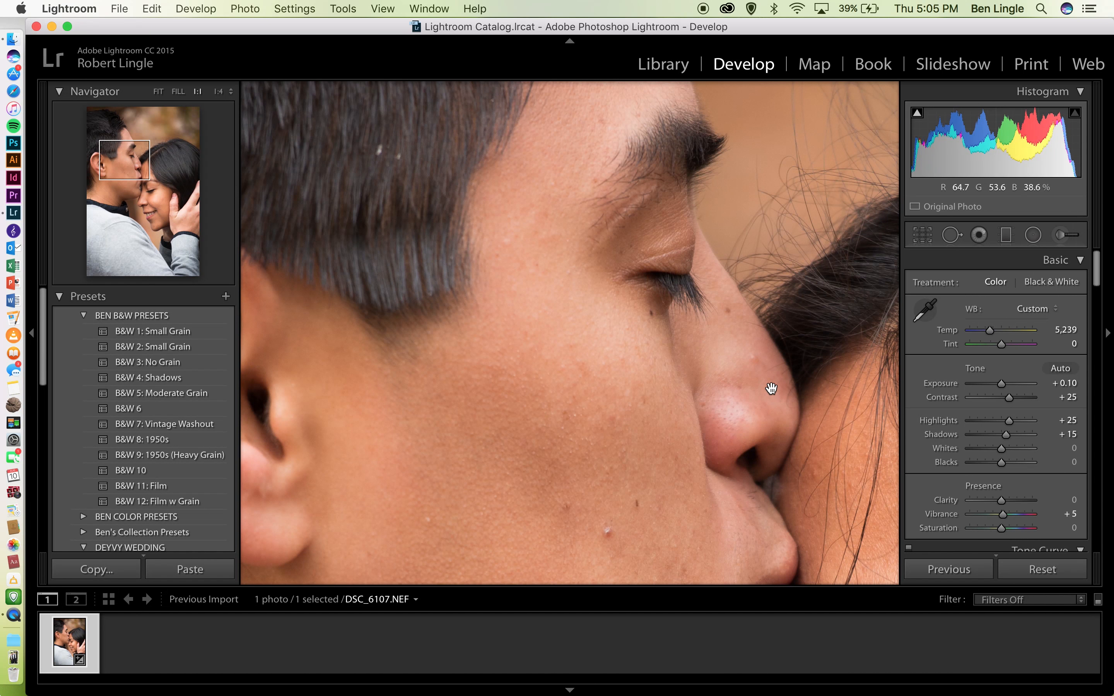
- Heal the blemishes on the man's cheek with the Spot Removal tool in Heal mode at Size 37, Feather 86 and Opacity 100
{"action": "scroll", "coordinate": [771, 388], "scroll_direction": "down", "scroll_amount": 5}
{"action": "left_click", "coordinate": [945, 236]}
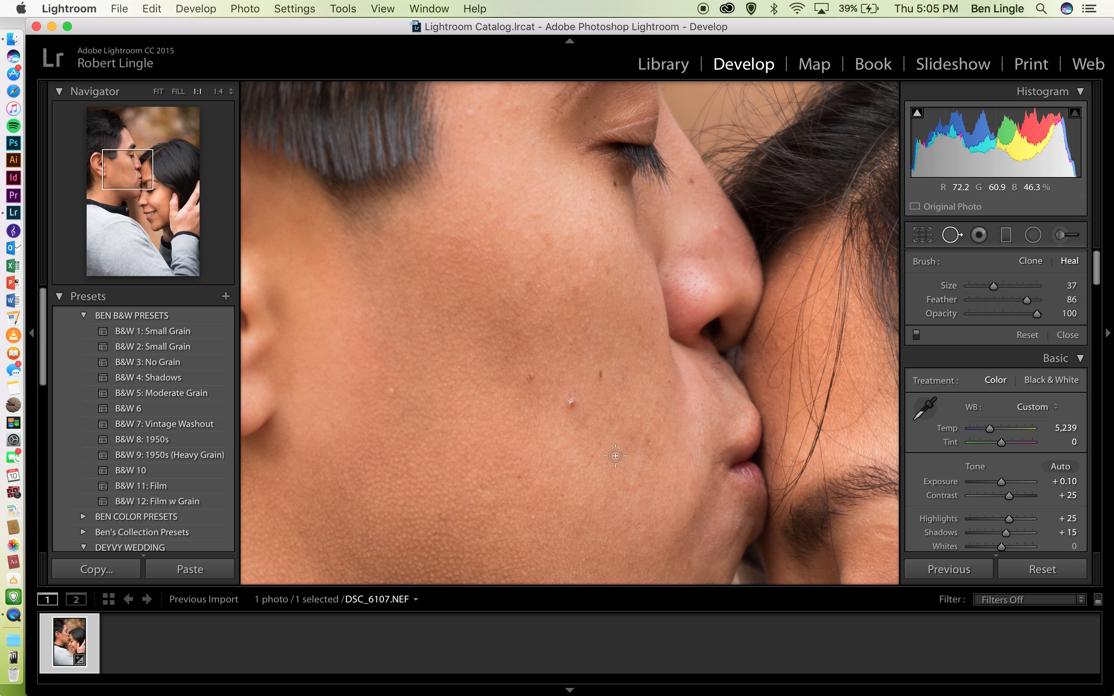
{"action": "scroll", "coordinate": [615, 476], "scroll_direction": "down", "scroll_amount": 3}
{"action": "scroll", "coordinate": [615, 476], "scroll_direction": "left", "scroll_amount": 2}
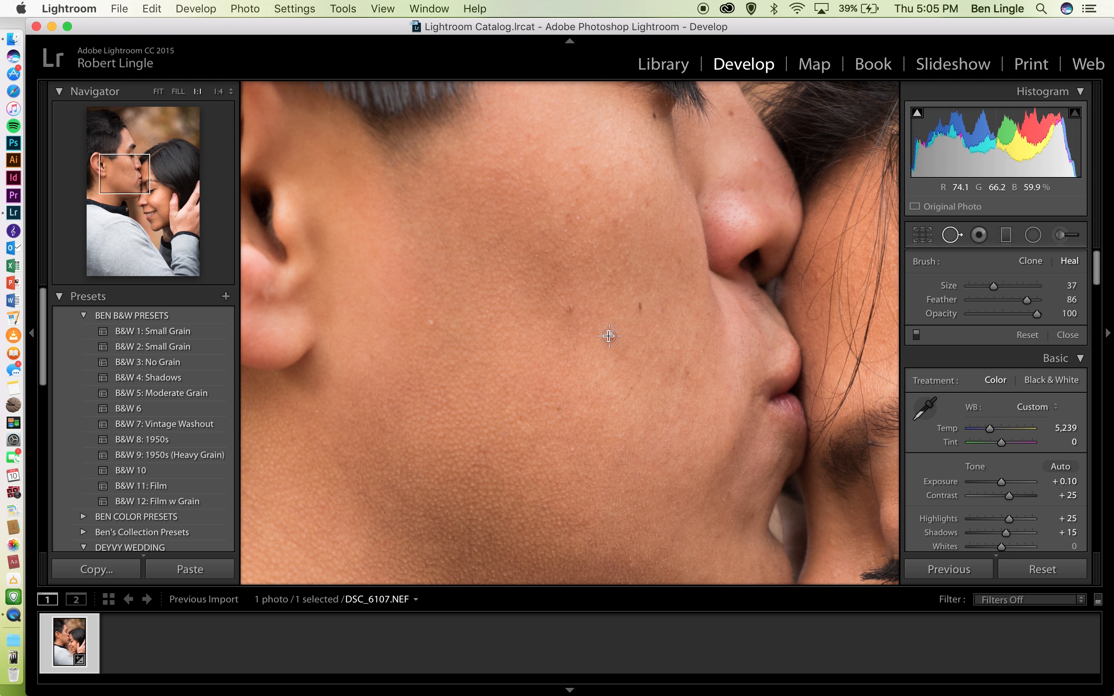
{"action": "left_click", "coordinate": [609, 336]}
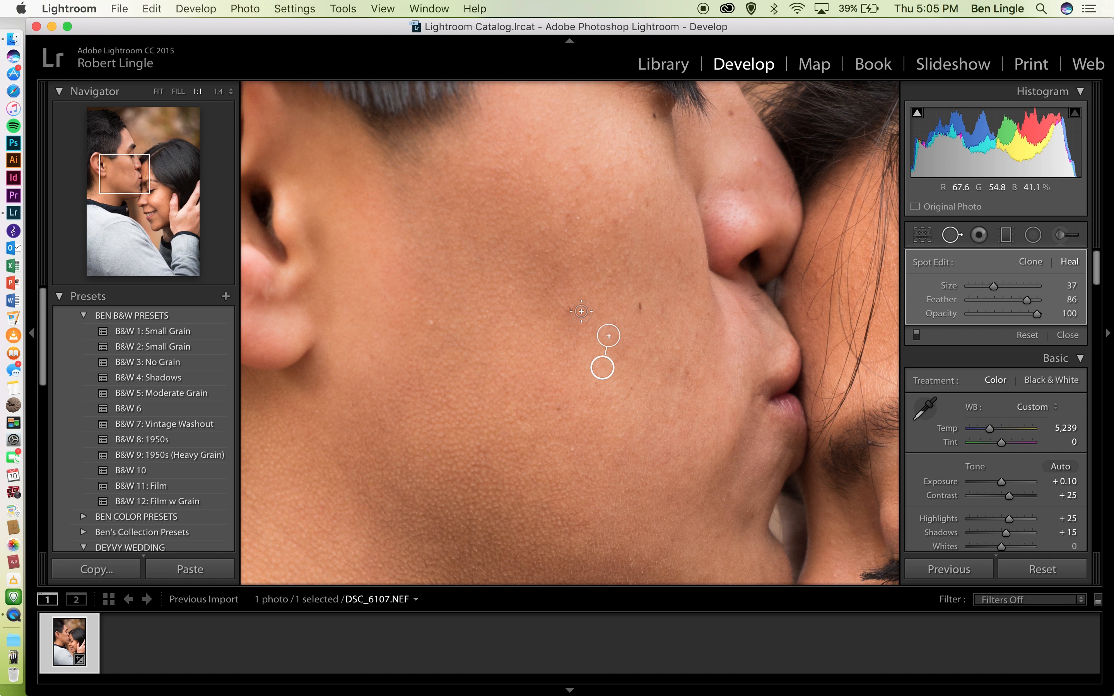
{"action": "left_click", "coordinate": [568, 309]}
- Heal the red spot at the base of the thumb on the woman's cheek, using a Size 47 spot
{"action": "left_click_drag", "start_coordinate": [718, 436], "coordinate": [635, 184]}
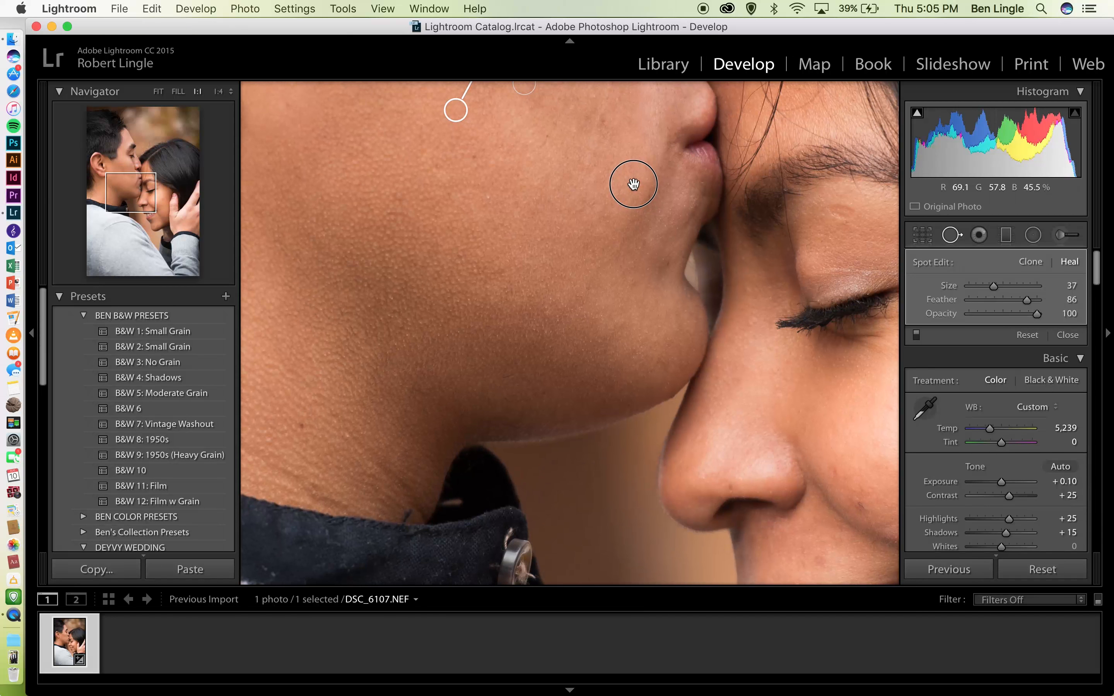
{"action": "left_click", "coordinate": [622, 418]}
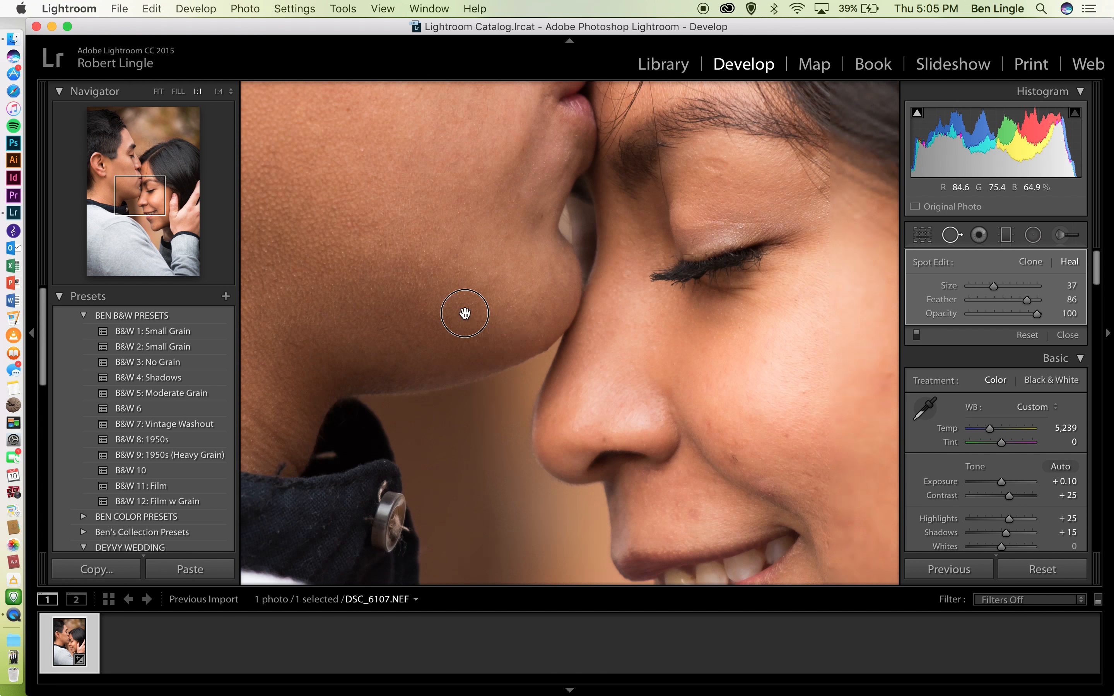
{"action": "left_click", "coordinate": [463, 313]}
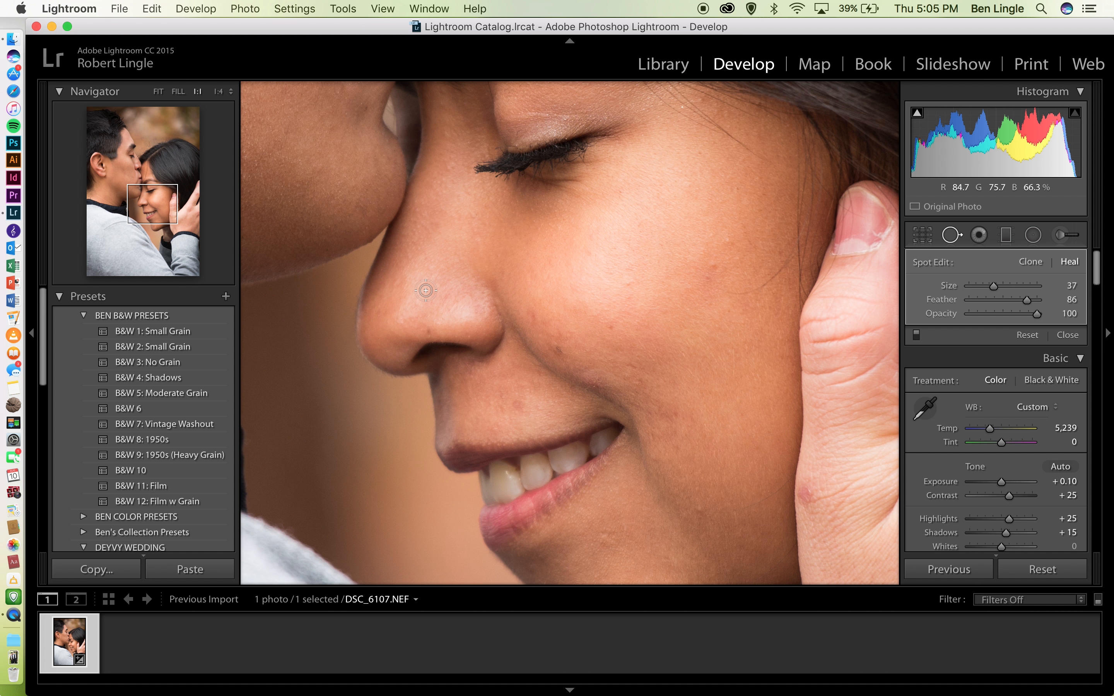
{"action": "left_click_drag", "start_coordinate": [622, 382], "coordinate": [371, 223]}
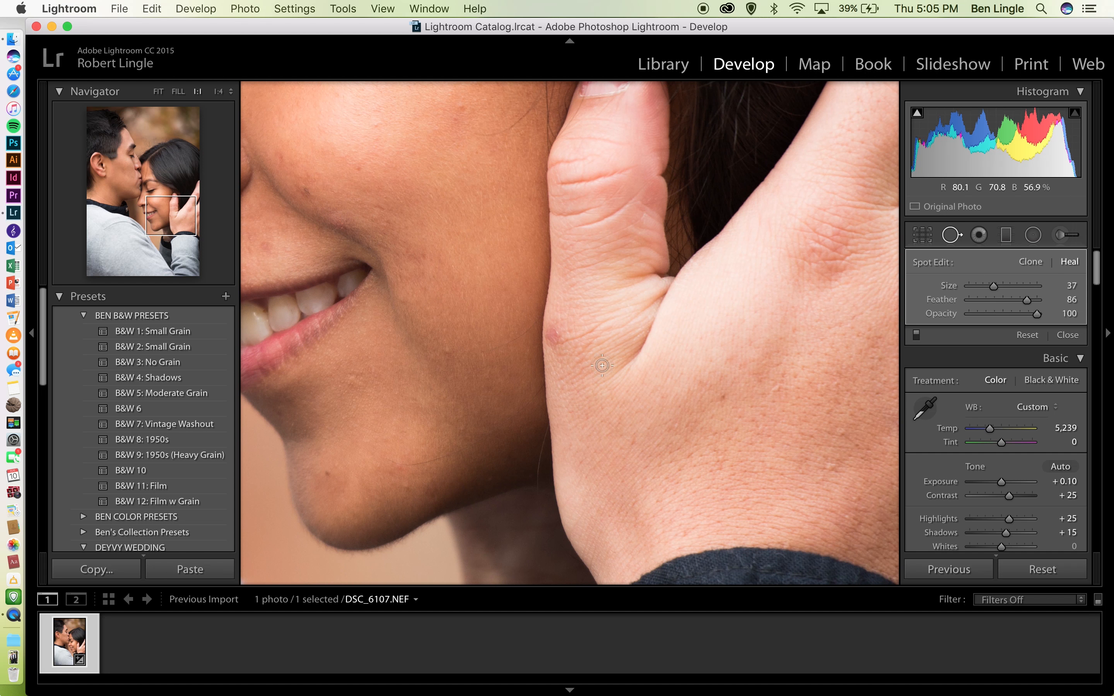
{"action": "scroll", "coordinate": [558, 335], "scroll_direction": "up", "scroll_amount": 2}
{"action": "left_click", "coordinate": [558, 335]}
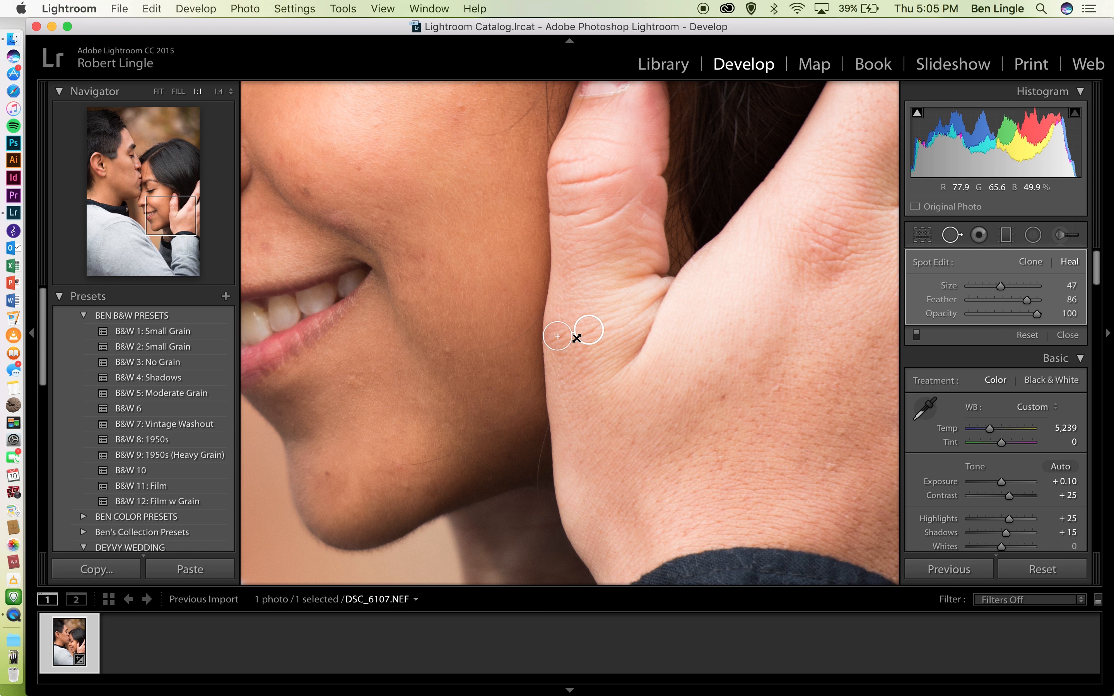
{"action": "left_click_drag", "start_coordinate": [583, 339], "coordinate": [573, 370]}
- Heal the small blemish on the woman's cheek beneath her eye
{"action": "left_click_drag", "start_coordinate": [726, 478], "coordinate": [509, 552]}
{"action": "left_click_drag", "start_coordinate": [443, 374], "coordinate": [714, 542]}
{"action": "left_click_drag", "start_coordinate": [430, 348], "coordinate": [707, 365]}
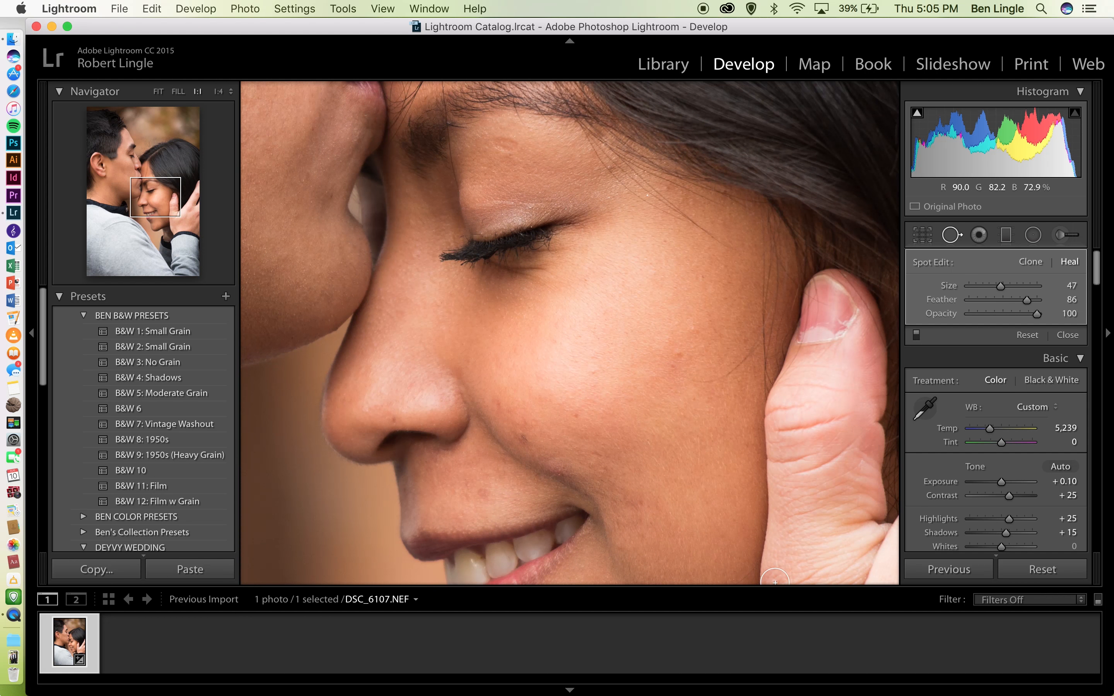
{"action": "left_click", "coordinate": [679, 354]}
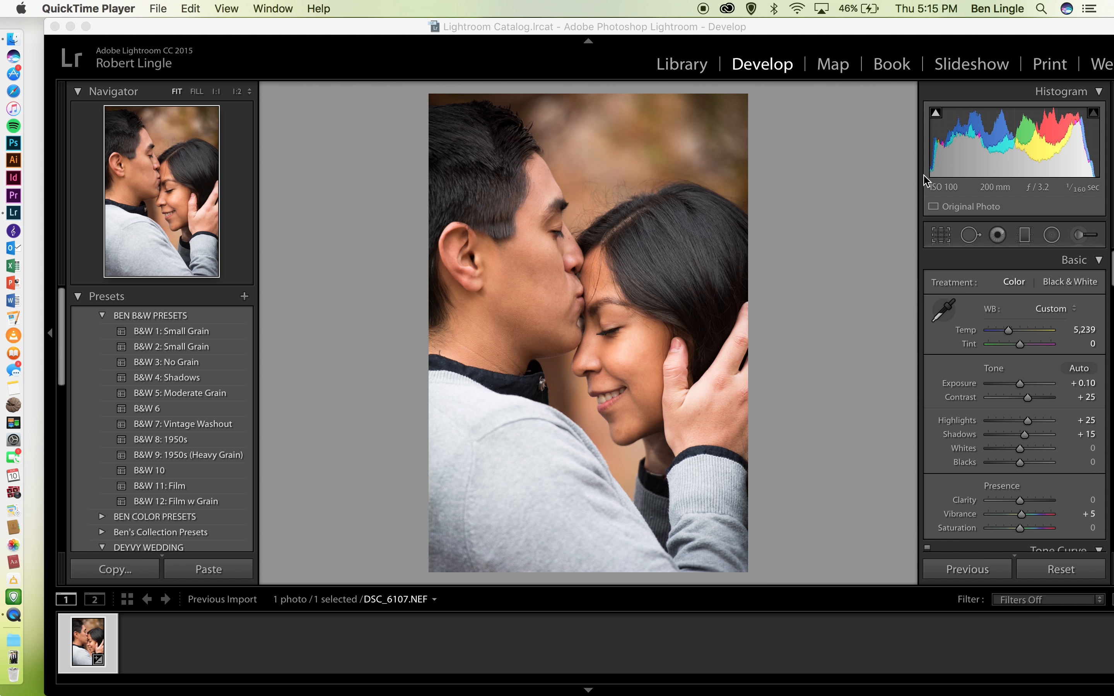
- Paint a Soften Skin adjustment over the man's forehead, cheek and jaw with the Adjustment Brush, using an enlarged brush
{"action": "left_click", "coordinate": [1076, 237]}
{"action": "left_click", "coordinate": [1079, 237]}
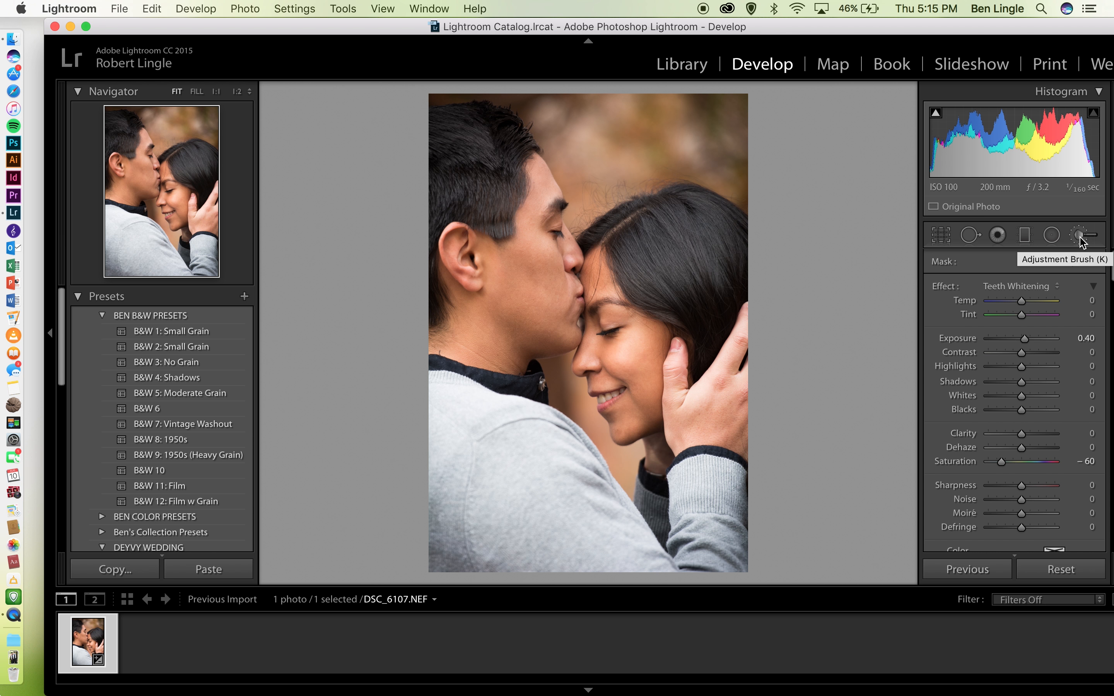
{"action": "left_click", "coordinate": [1037, 286]}
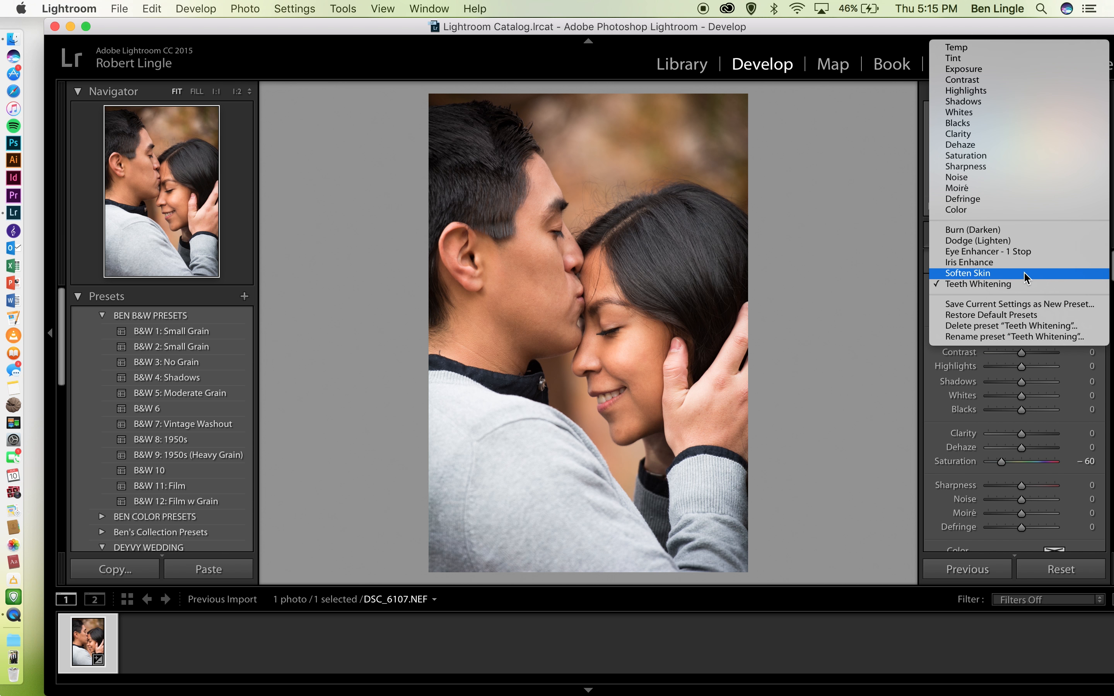
{"action": "left_click", "coordinate": [1026, 273]}
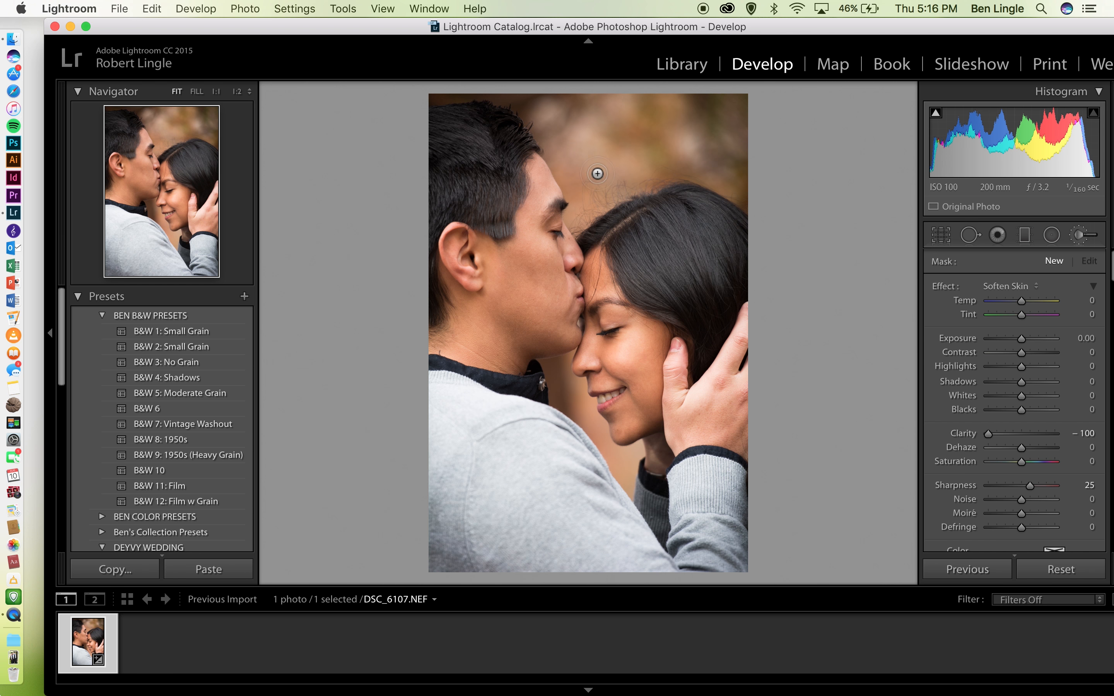
{"action": "left_click", "coordinate": [597, 174]}
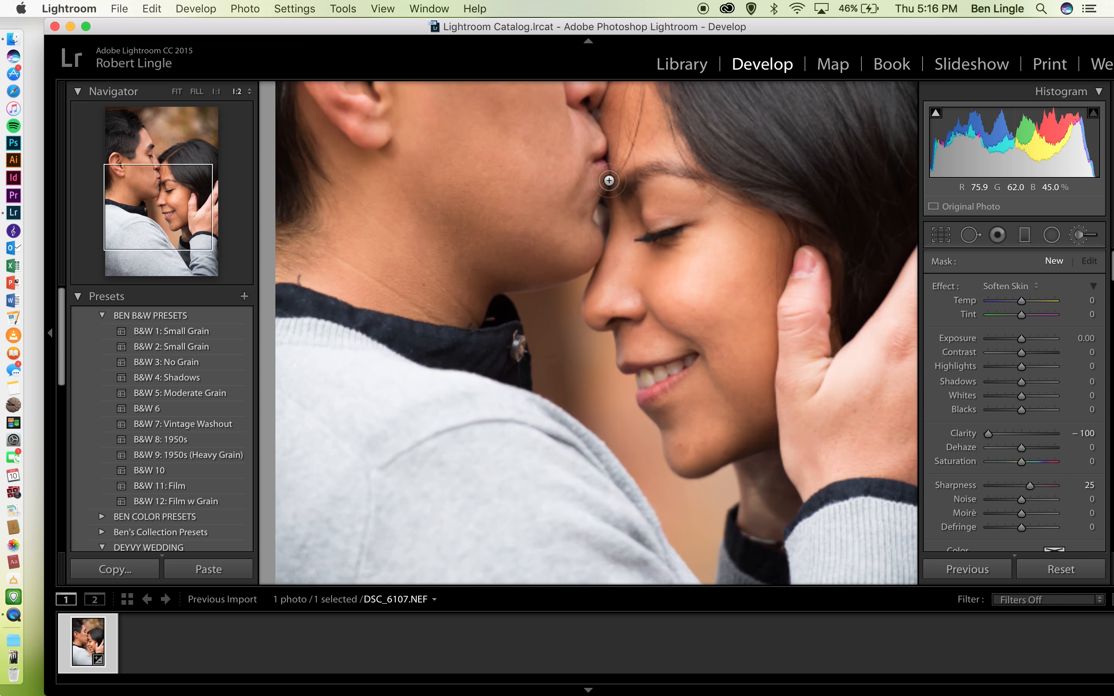
{"action": "left_click_drag", "start_coordinate": [517, 161], "coordinate": [549, 505]}
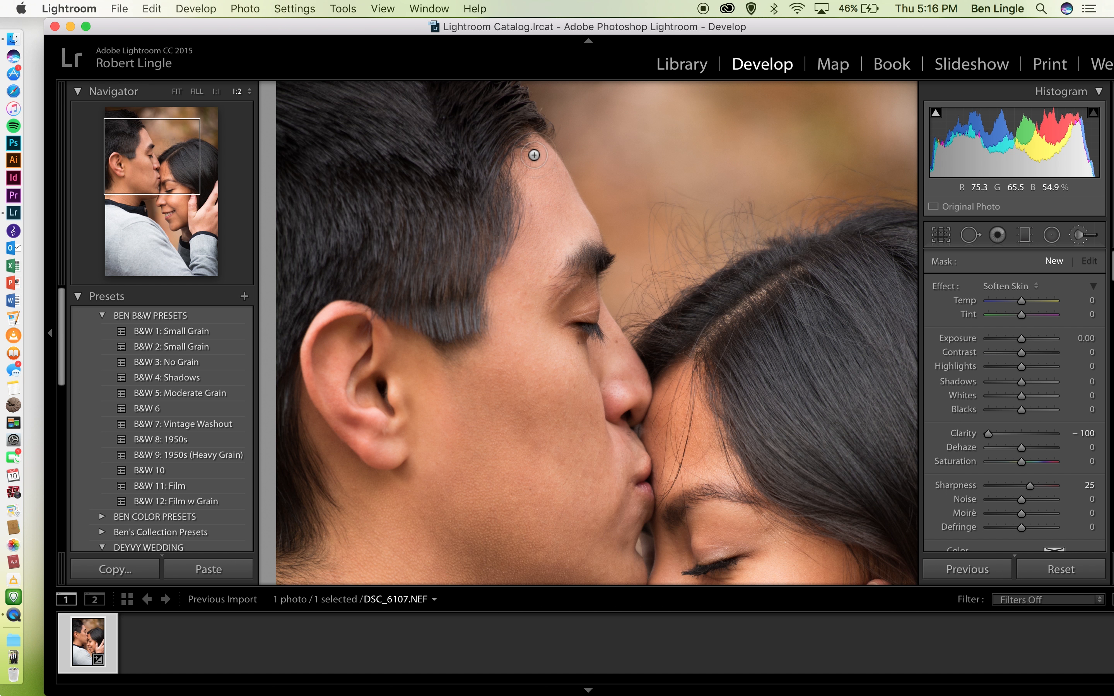
{"action": "scroll", "coordinate": [534, 156], "scroll_direction": "up", "scroll_amount": 6}
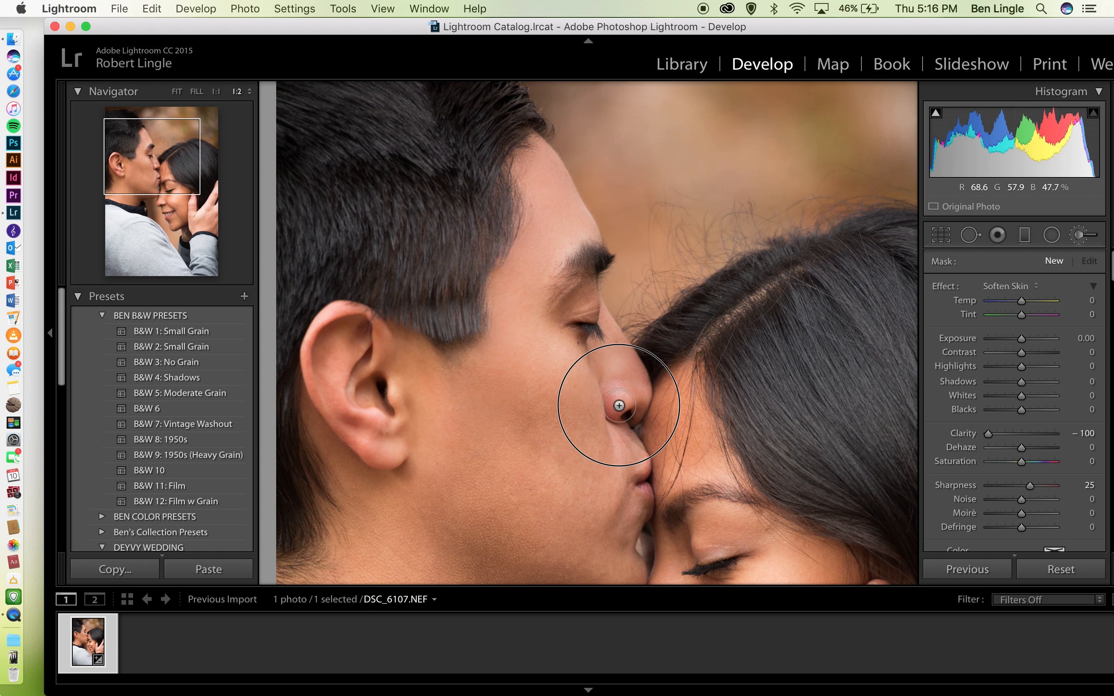
{"action": "left_click_drag", "start_coordinate": [613, 559], "coordinate": [582, 398]}
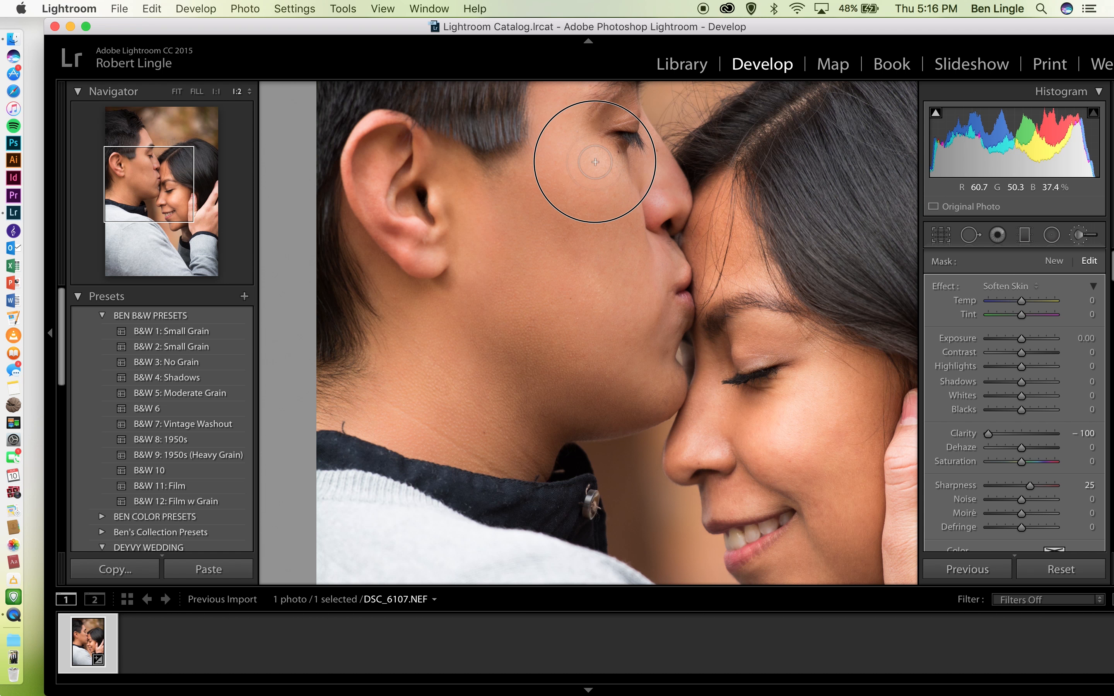
- Brush the skin softening along the man's eyelid and nose at 1:1
{"action": "key", "text": "space"}
{"action": "left_click_drag", "start_coordinate": [597, 244], "coordinate": [562, 319]}
{"action": "right_click", "coordinate": [562, 319]}
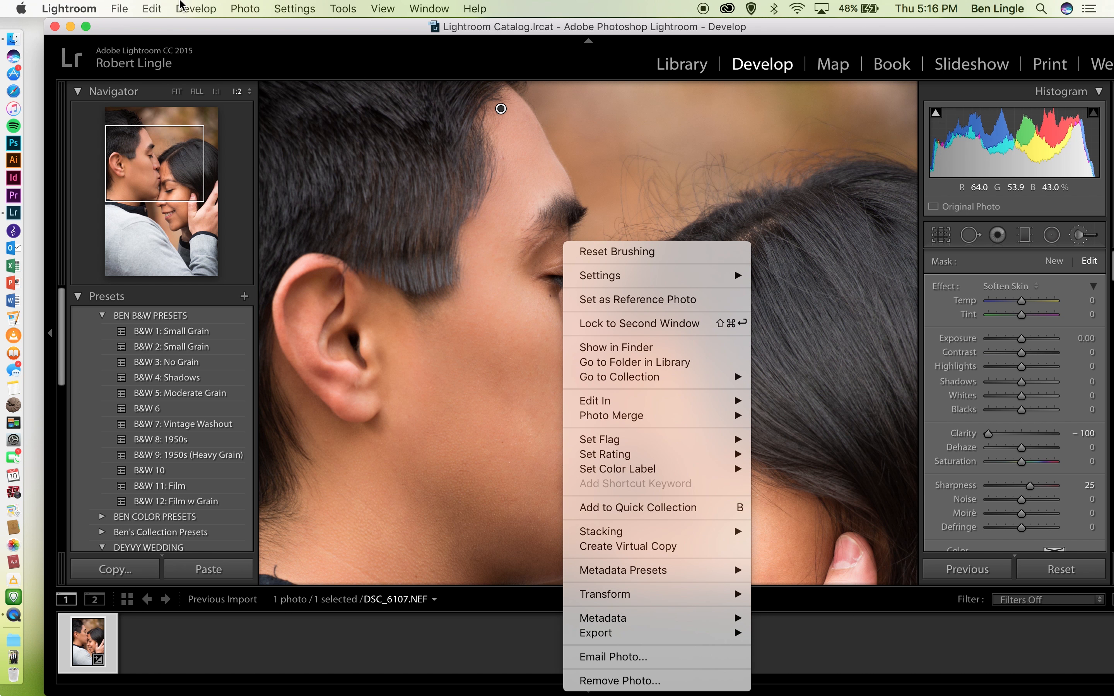
{"action": "left_click", "coordinate": [222, 91]}
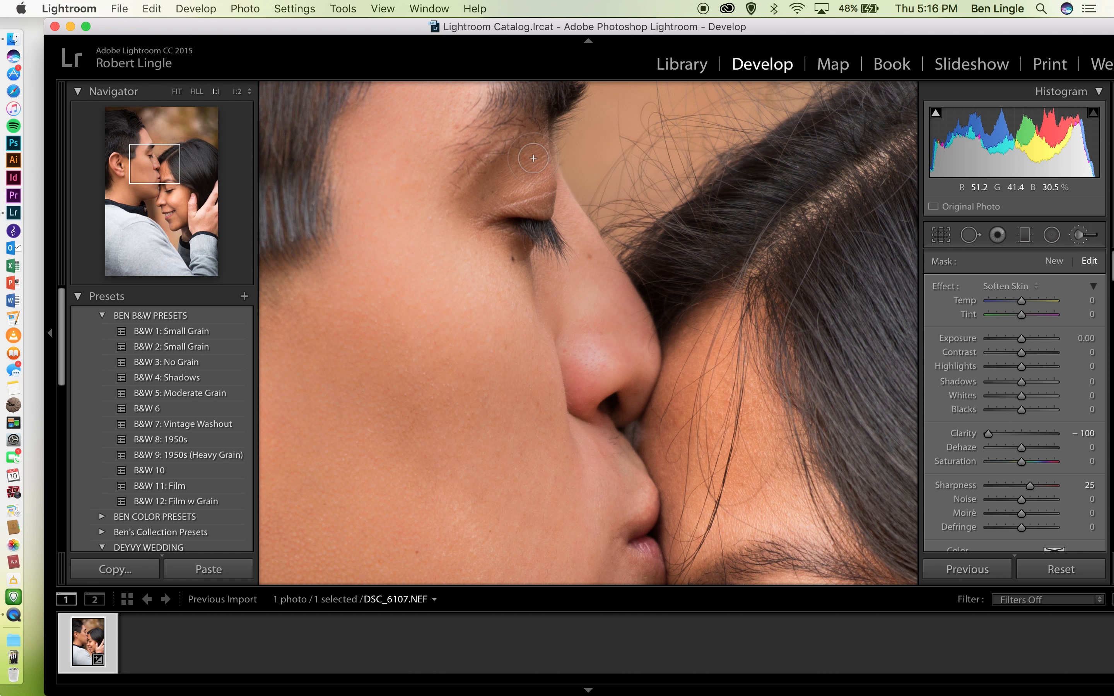
{"action": "mouse_move", "coordinate": [533, 157]}
{"action": "left_mouse_down"}
{"action": "mouse_move", "coordinate": [541, 192]}
{"action": "mouse_move", "coordinate": [483, 207]}
{"action": "mouse_move", "coordinate": [507, 179]}
{"action": "mouse_move", "coordinate": [465, 212]}
{"action": "mouse_move", "coordinate": [450, 238]}
{"action": "mouse_move", "coordinate": [475, 217]}
{"action": "mouse_move", "coordinate": [438, 270]}
{"action": "mouse_move", "coordinate": [462, 249]}
{"action": "mouse_move", "coordinate": [505, 269]}
{"action": "mouse_move", "coordinate": [495, 248]}
{"action": "mouse_move", "coordinate": [523, 266]}
{"action": "mouse_move", "coordinate": [492, 280]}
{"action": "mouse_move", "coordinate": [512, 364]}
{"action": "mouse_move", "coordinate": [542, 414]}
{"action": "mouse_move", "coordinate": [544, 385]}
{"action": "left_mouse_up"}
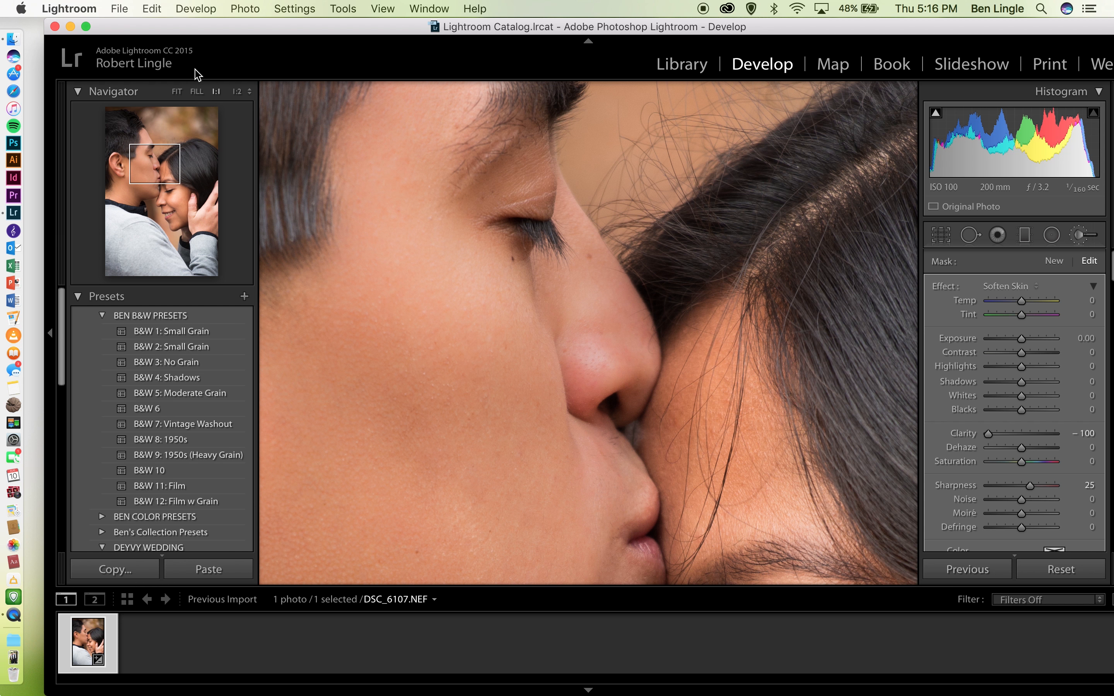
- Lessen the softening on the man's face by raising its Clarity slightly, and finish that brush adjustment
{"action": "left_click", "coordinate": [196, 91]}
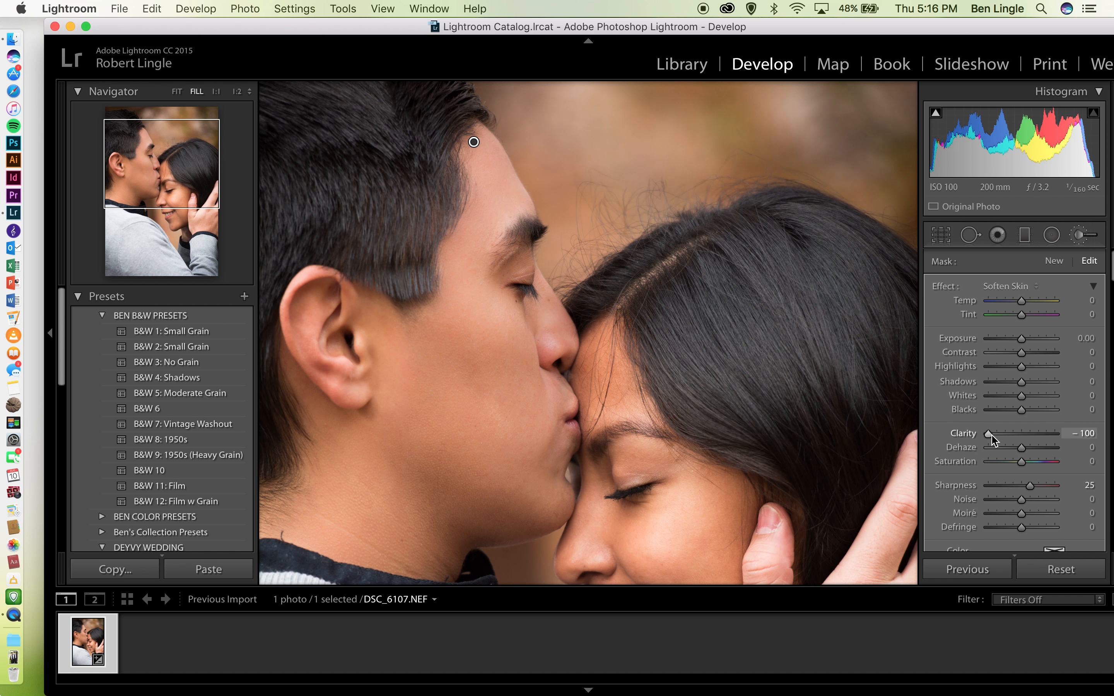
{"action": "left_click_drag", "start_coordinate": [991, 435], "coordinate": [1000, 435]}
{"action": "left_click", "coordinate": [1079, 235]}
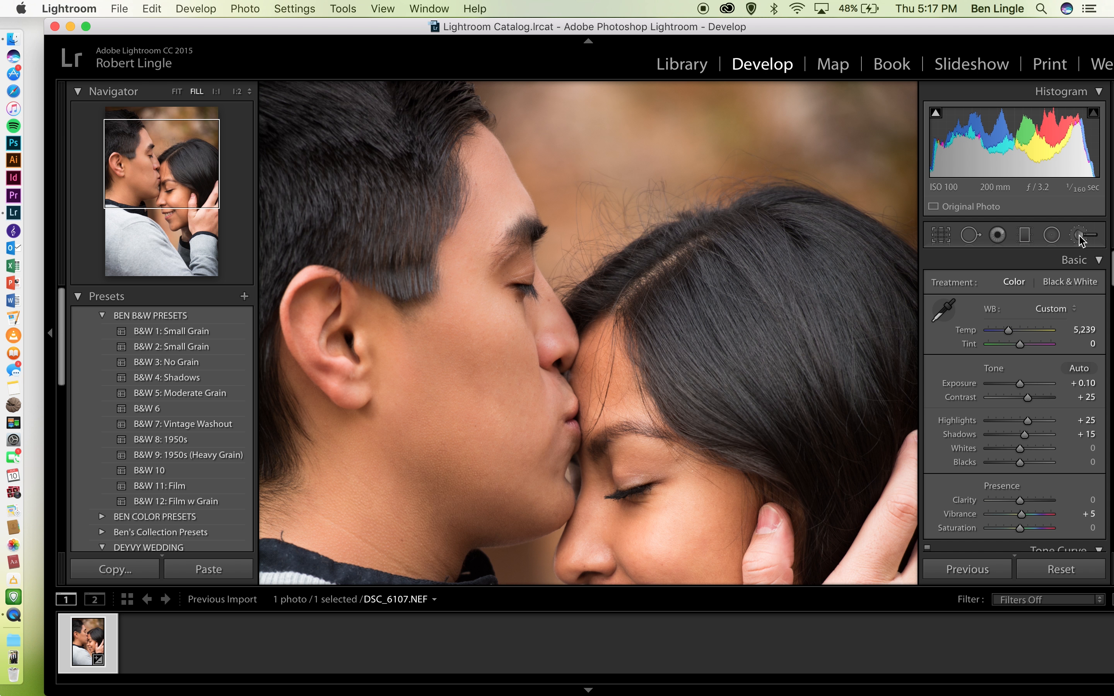
- Paint a separate Soften Skin adjustment over the woman's forehead, cheek and chin with the Adjustment Brush
{"action": "left_click", "coordinate": [1079, 236]}
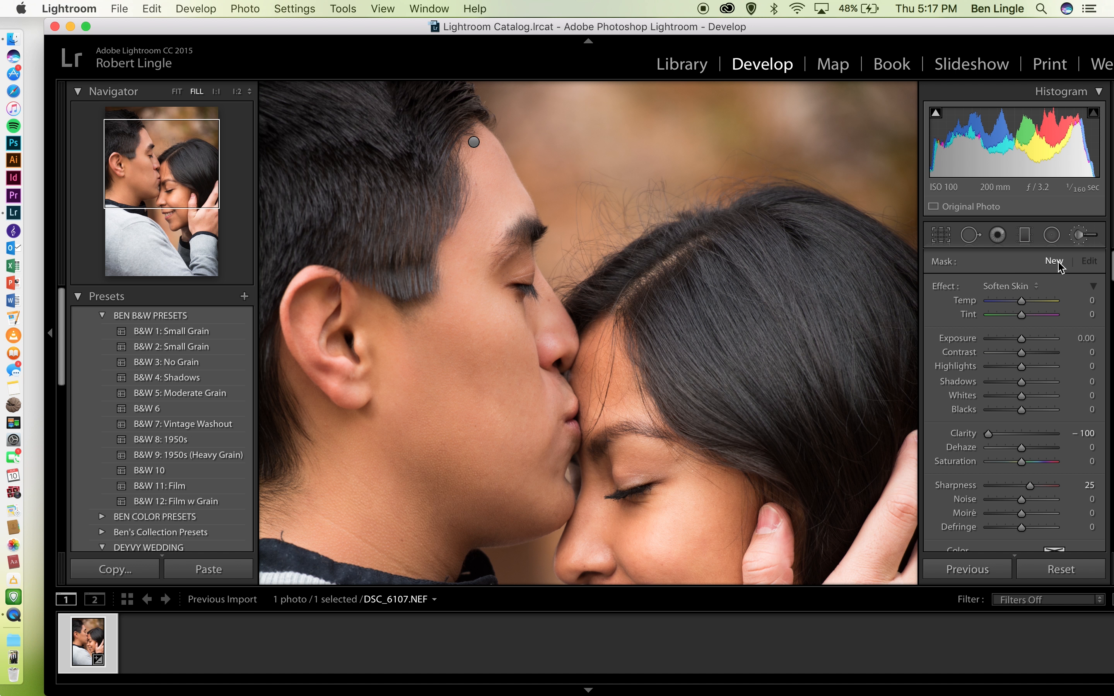
{"action": "scroll", "coordinate": [679, 341], "scroll_direction": "down", "scroll_amount": 3}
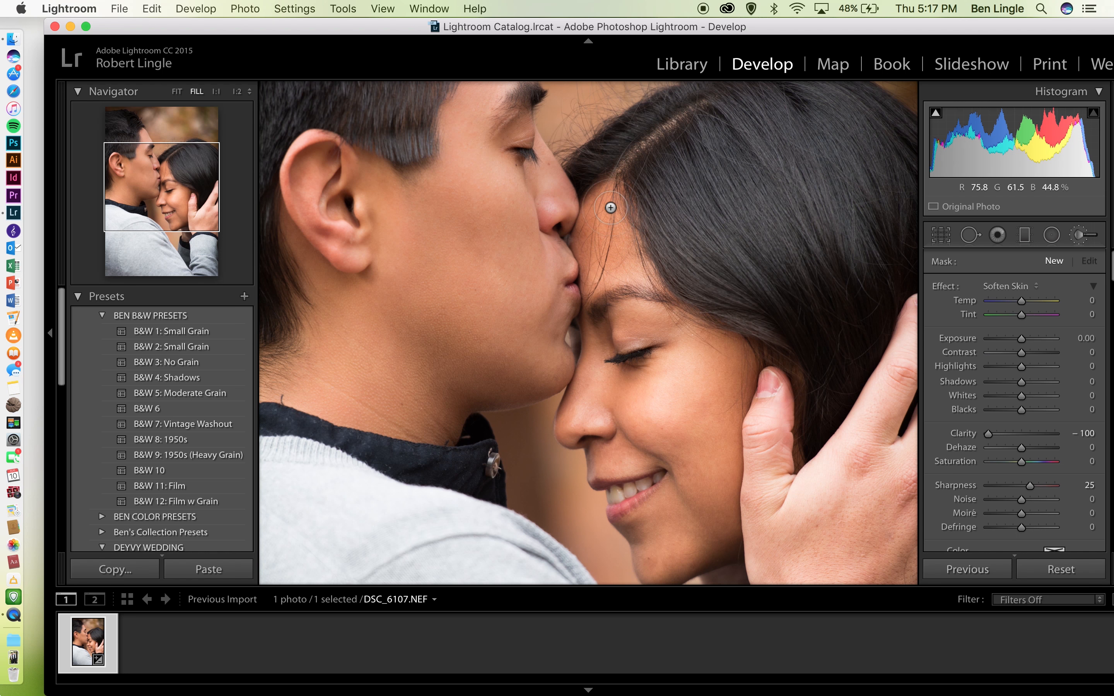
{"action": "mouse_move", "coordinate": [608, 206]}
{"action": "left_mouse_down"}
{"action": "mouse_move", "coordinate": [630, 260]}
{"action": "mouse_move", "coordinate": [598, 212]}
{"action": "mouse_move", "coordinate": [586, 262]}
{"action": "mouse_move", "coordinate": [643, 280]}
{"action": "mouse_move", "coordinate": [620, 305]}
{"action": "left_mouse_up"}
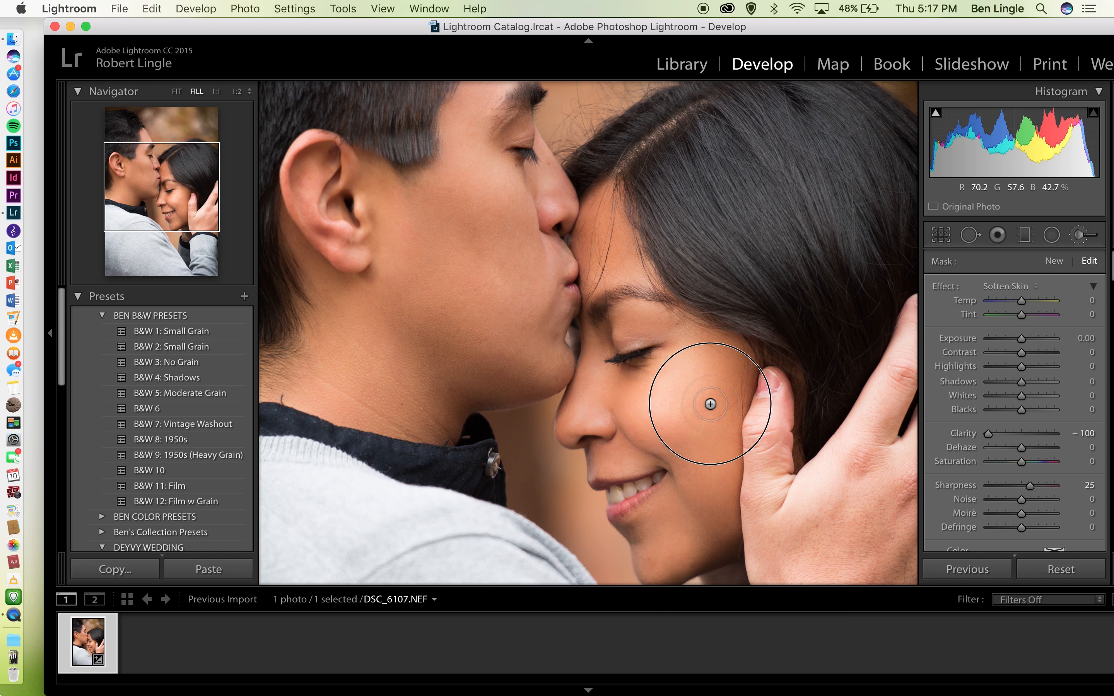
{"action": "mouse_move", "coordinate": [601, 455]}
{"action": "left_mouse_down"}
{"action": "mouse_move", "coordinate": [651, 452]}
{"action": "mouse_move", "coordinate": [667, 433]}
{"action": "mouse_move", "coordinate": [620, 411]}
{"action": "left_mouse_up"}
{"action": "mouse_move", "coordinate": [608, 246]}
{"action": "left_mouse_down"}
{"action": "mouse_move", "coordinate": [636, 274]}
{"action": "mouse_move", "coordinate": [620, 257]}
{"action": "mouse_move", "coordinate": [618, 222]}
{"action": "mouse_move", "coordinate": [624, 262]}
{"action": "mouse_move", "coordinate": [594, 280]}
{"action": "mouse_move", "coordinate": [610, 211]}
{"action": "left_mouse_up"}
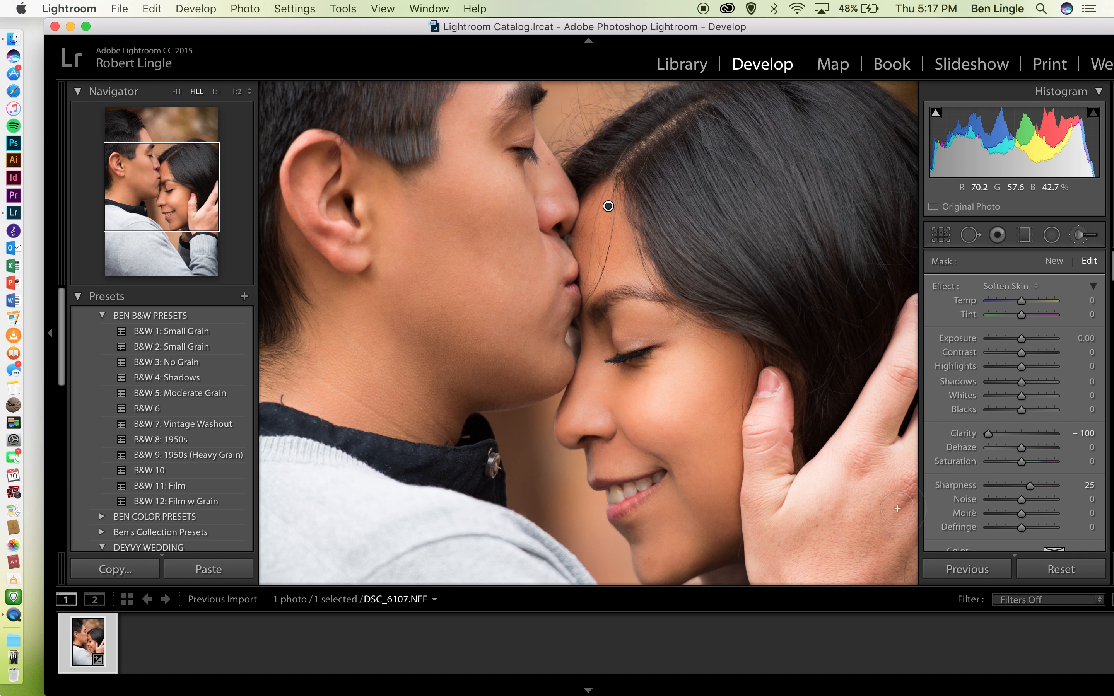
- Lessen the softening on the woman's face by raising its Clarity to about −76, and finish that brush adjustment
{"action": "left_click_drag", "start_coordinate": [702, 455], "coordinate": [728, 327]}
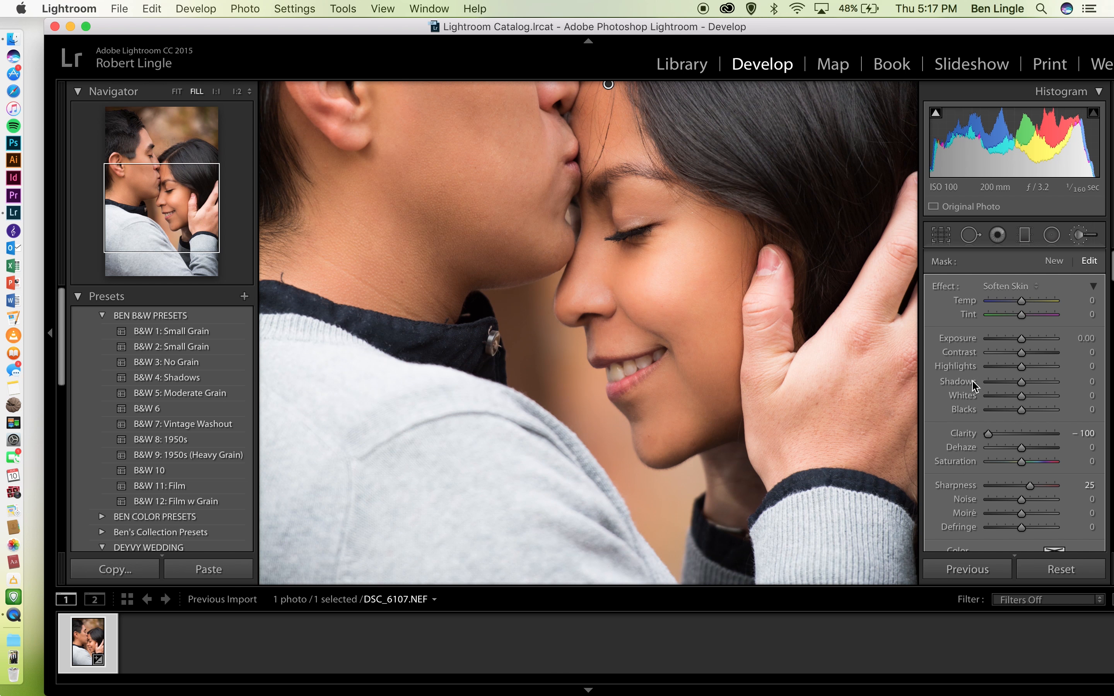
{"action": "left_click_drag", "start_coordinate": [993, 434], "coordinate": [998, 435]}
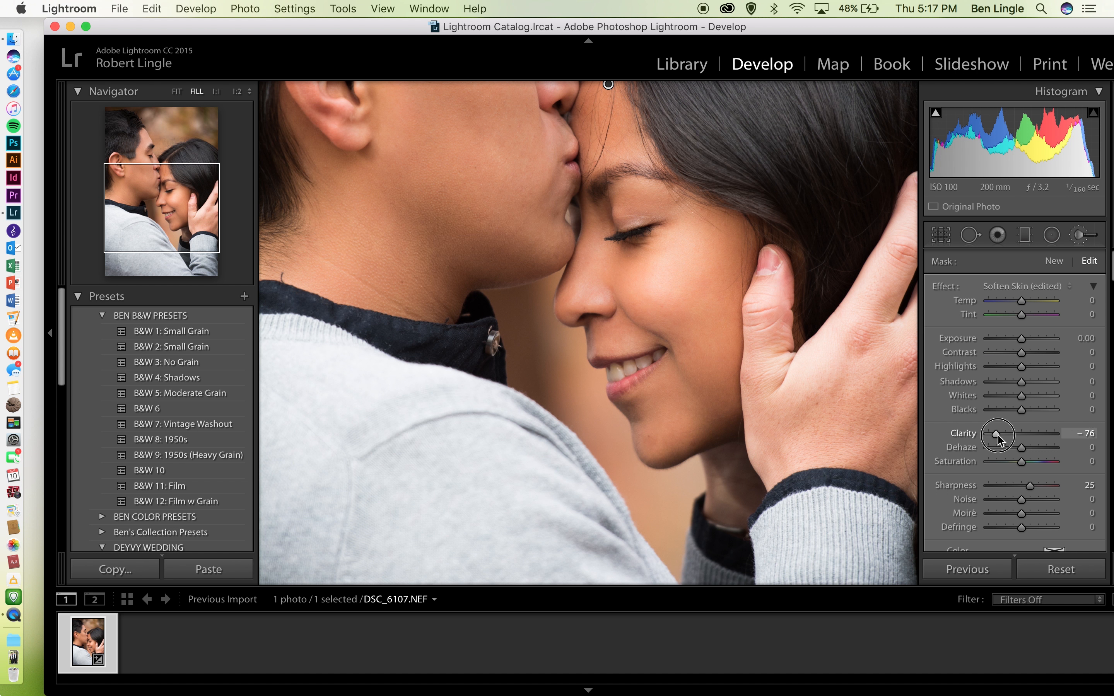
{"action": "left_click_drag", "start_coordinate": [997, 440], "coordinate": [999, 439]}
{"action": "left_click", "coordinate": [1085, 234]}
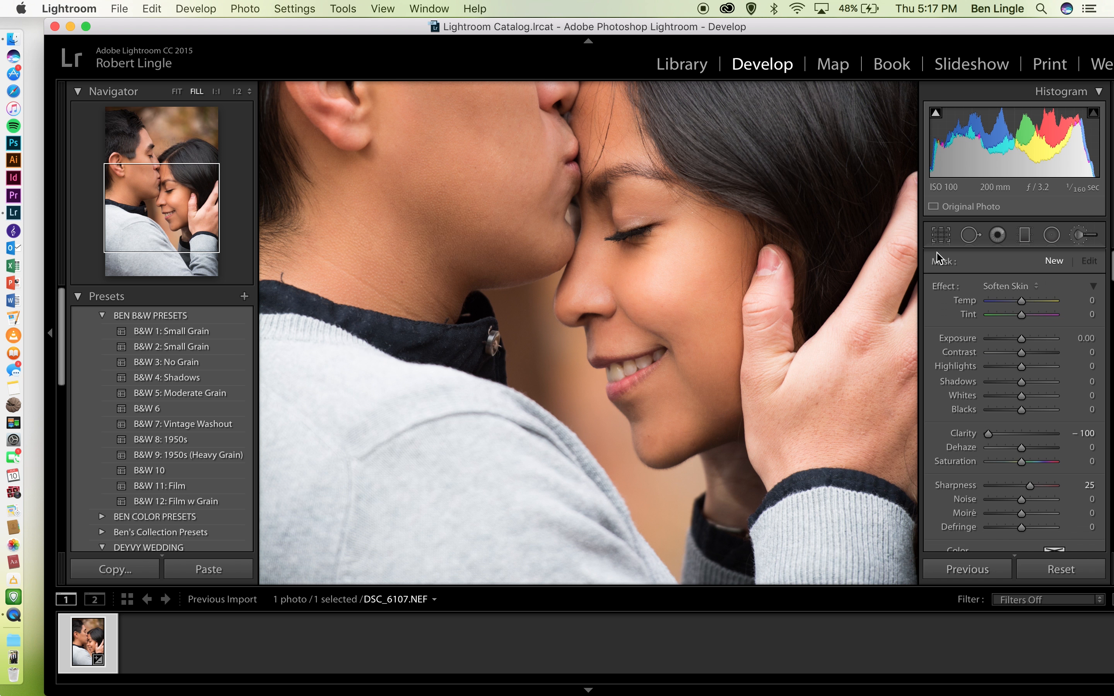
- Whiten the woman's teeth at 1:1 with a Teeth Whitening brush adjustment at Exposure 0.40 and Saturation −60, and return to the full photo
{"action": "left_click", "coordinate": [663, 375]}
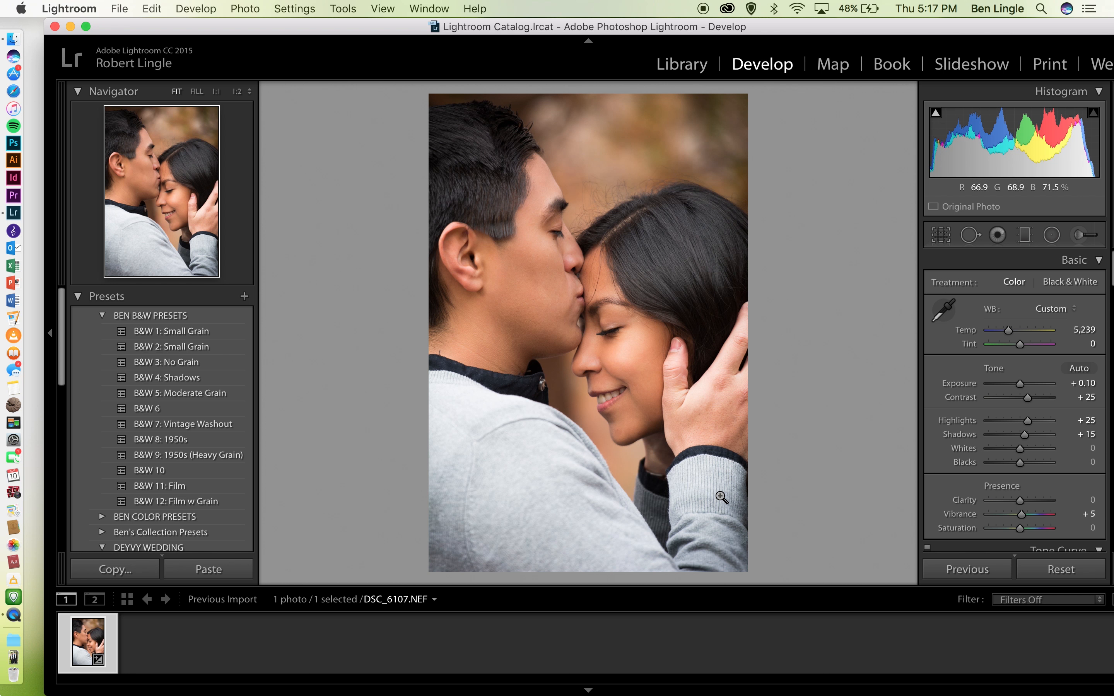
{"action": "left_click", "coordinate": [644, 368]}
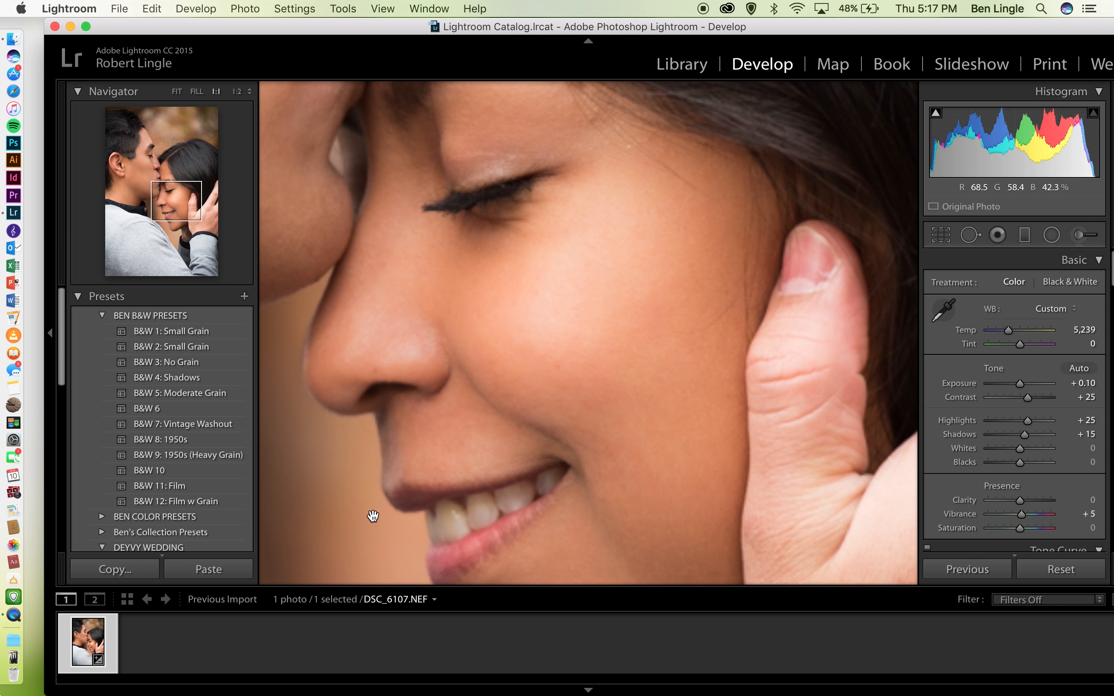
{"action": "left_click", "coordinate": [442, 497]}
{"action": "left_click", "coordinate": [519, 432]}
{"action": "left_click_drag", "start_coordinate": [467, 441], "coordinate": [659, 278]}
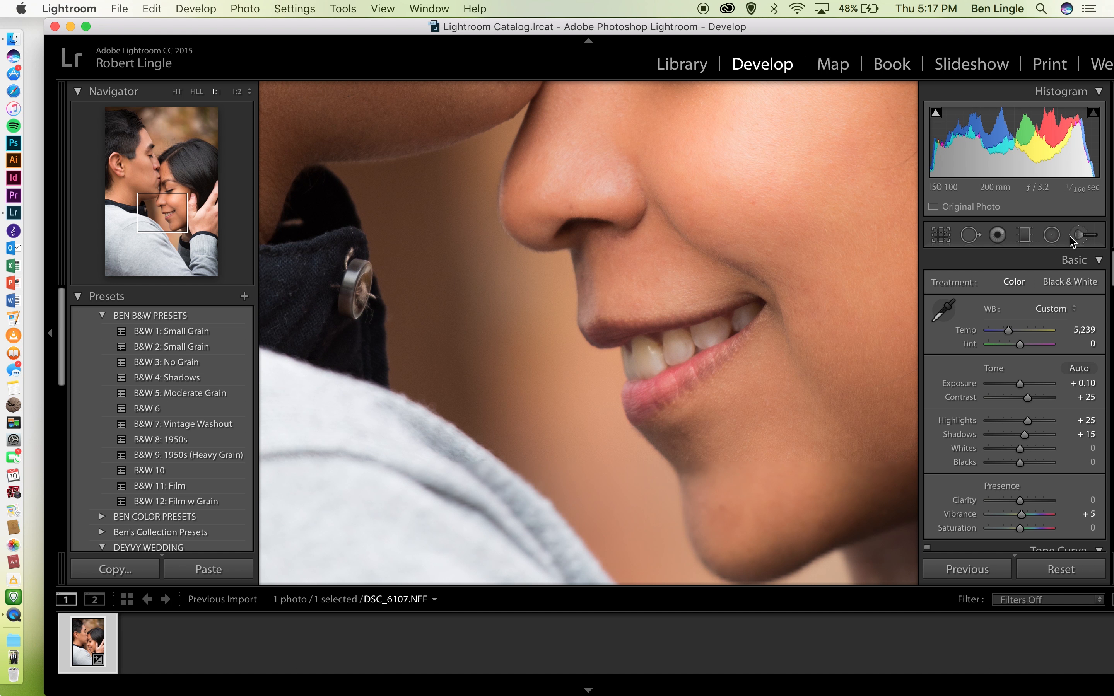
{"action": "left_click", "coordinate": [1082, 234]}
{"action": "left_click", "coordinate": [1007, 286]}
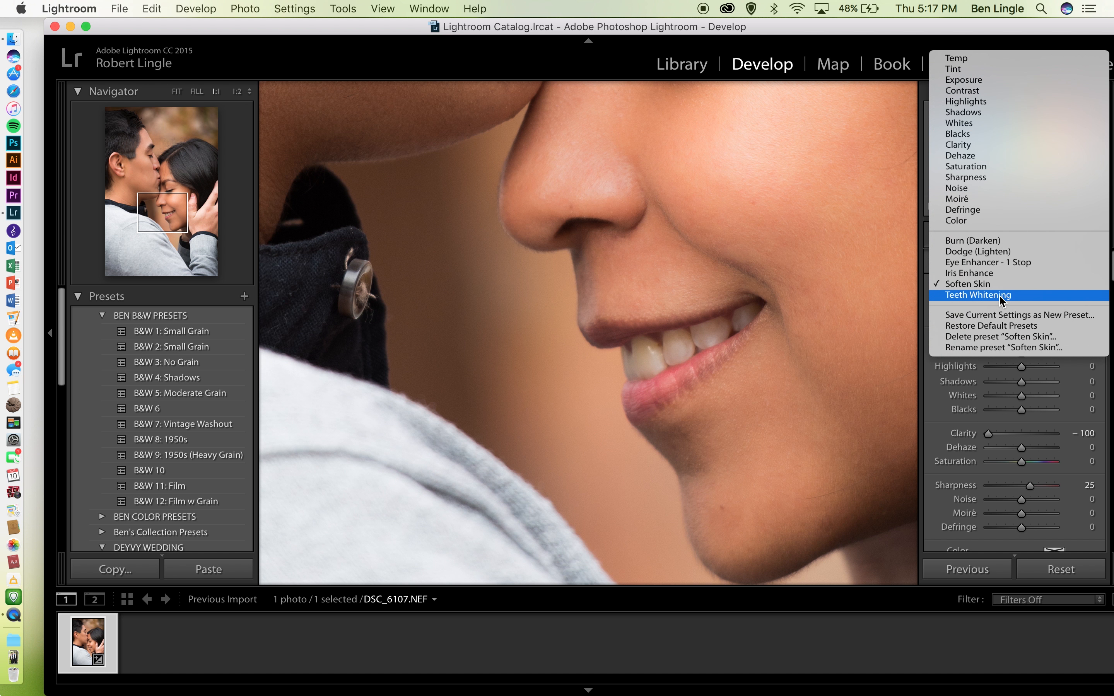
{"action": "left_click", "coordinate": [1003, 297]}
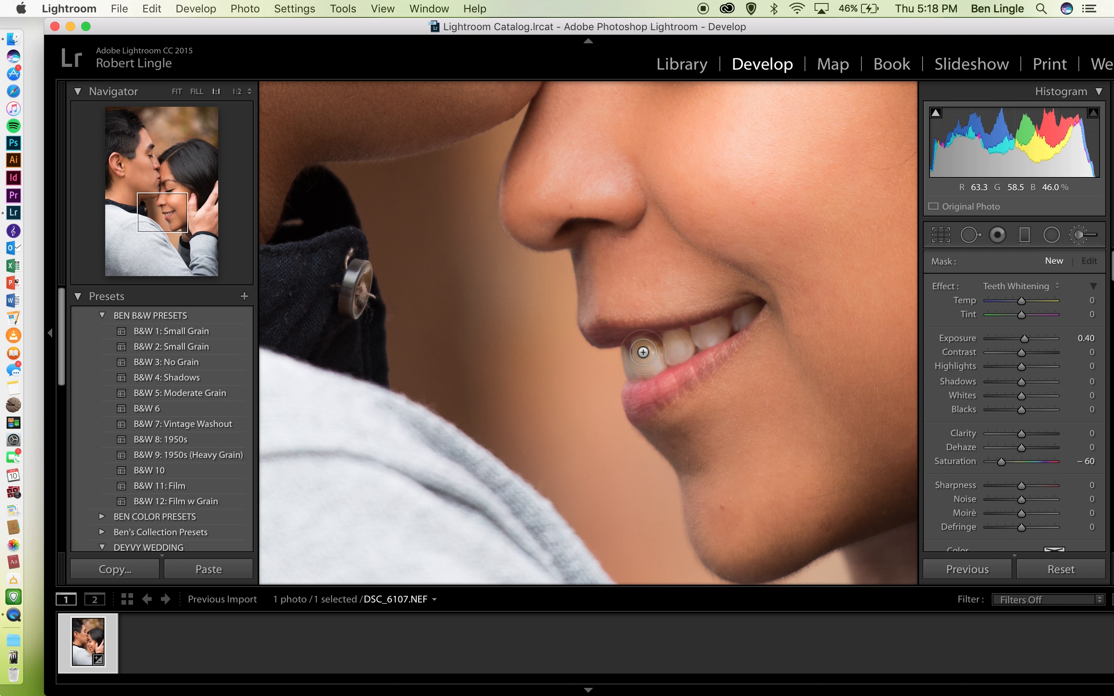
{"action": "mouse_move", "coordinate": [641, 350]}
{"action": "left_mouse_down"}
{"action": "mouse_move", "coordinate": [657, 362]}
{"action": "mouse_move", "coordinate": [640, 336]}
{"action": "mouse_move", "coordinate": [654, 347]}
{"action": "mouse_move", "coordinate": [749, 316]}
{"action": "mouse_move", "coordinate": [646, 368]}
{"action": "mouse_move", "coordinate": [624, 366]}
{"action": "mouse_move", "coordinate": [642, 367]}
{"action": "mouse_move", "coordinate": [626, 356]}
{"action": "mouse_move", "coordinate": [676, 355]}
{"action": "mouse_move", "coordinate": [736, 316]}
{"action": "mouse_move", "coordinate": [690, 335]}
{"action": "mouse_move", "coordinate": [745, 311]}
{"action": "mouse_move", "coordinate": [664, 335]}
{"action": "mouse_move", "coordinate": [644, 347]}
{"action": "mouse_move", "coordinate": [641, 368]}
{"action": "mouse_move", "coordinate": [749, 315]}
{"action": "mouse_move", "coordinate": [676, 331]}
{"action": "left_mouse_up"}
{"action": "left_click", "coordinate": [175, 92]}
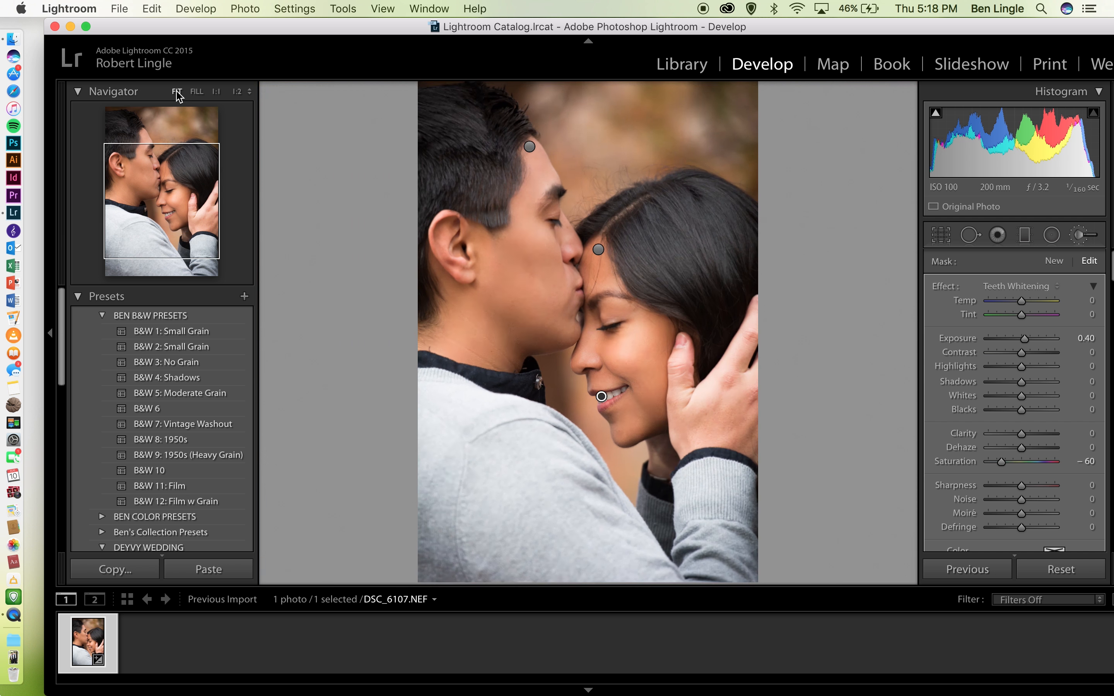
- Close the Adjustment Brush and compare before and after side by side, examining the skin on both faces and the woman's teeth at 1:1
{"action": "left_click", "coordinate": [1079, 235]}
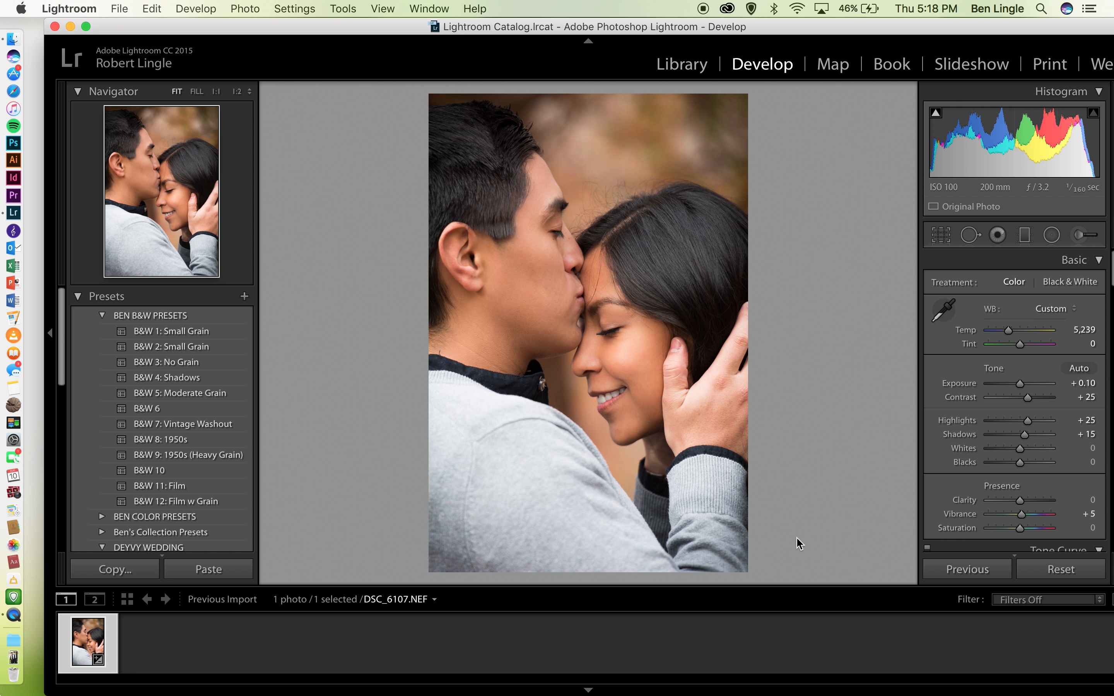
{"action": "key", "text": "y"}
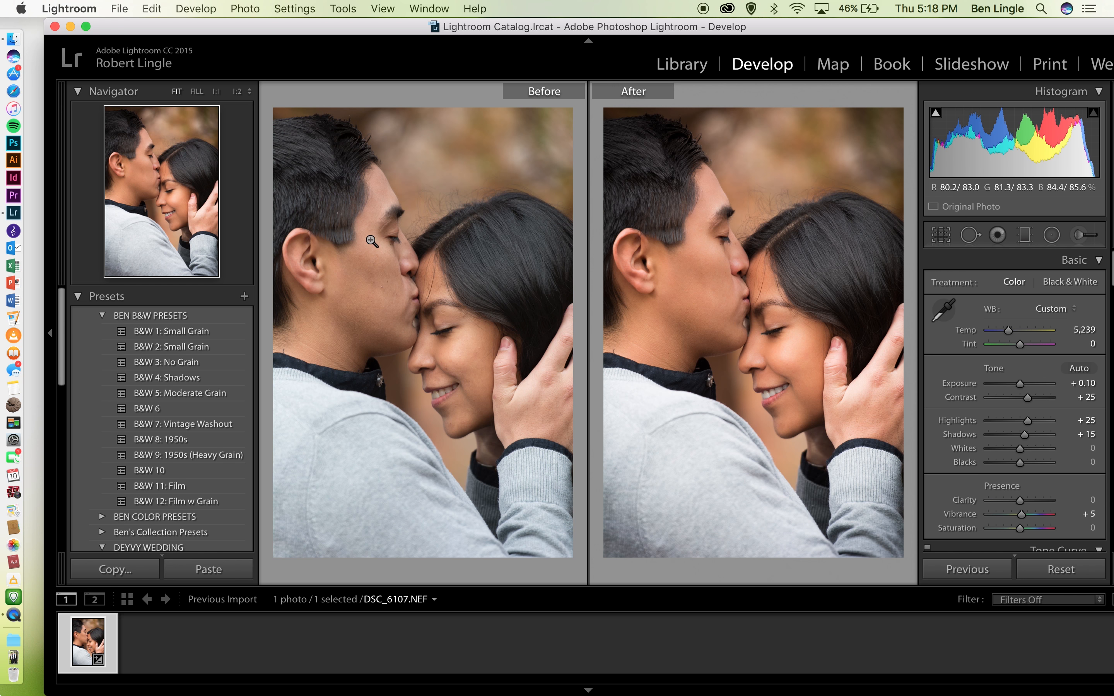
{"action": "left_click", "coordinate": [361, 250]}
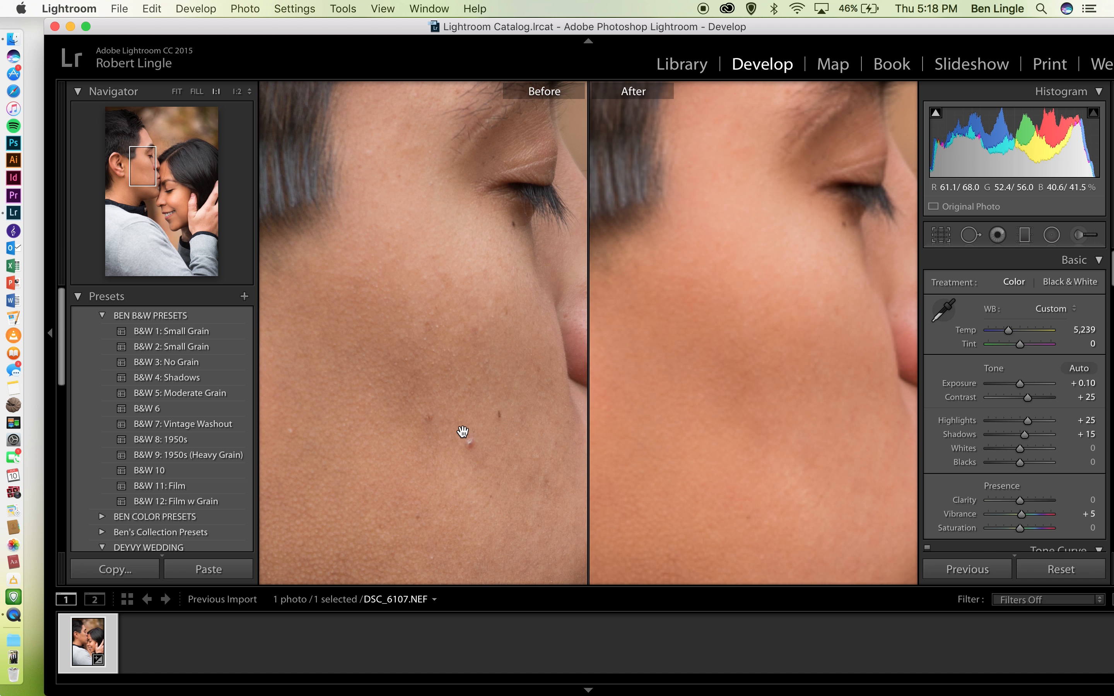
{"action": "scroll", "coordinate": [463, 432], "scroll_direction": "right", "scroll_amount": 3}
{"action": "scroll", "coordinate": [462, 432], "scroll_direction": "down", "scroll_amount": 2}
{"action": "scroll", "coordinate": [462, 432], "scroll_direction": "down", "scroll_amount": 5}
{"action": "scroll", "coordinate": [463, 432], "scroll_direction": "right", "scroll_amount": 5}
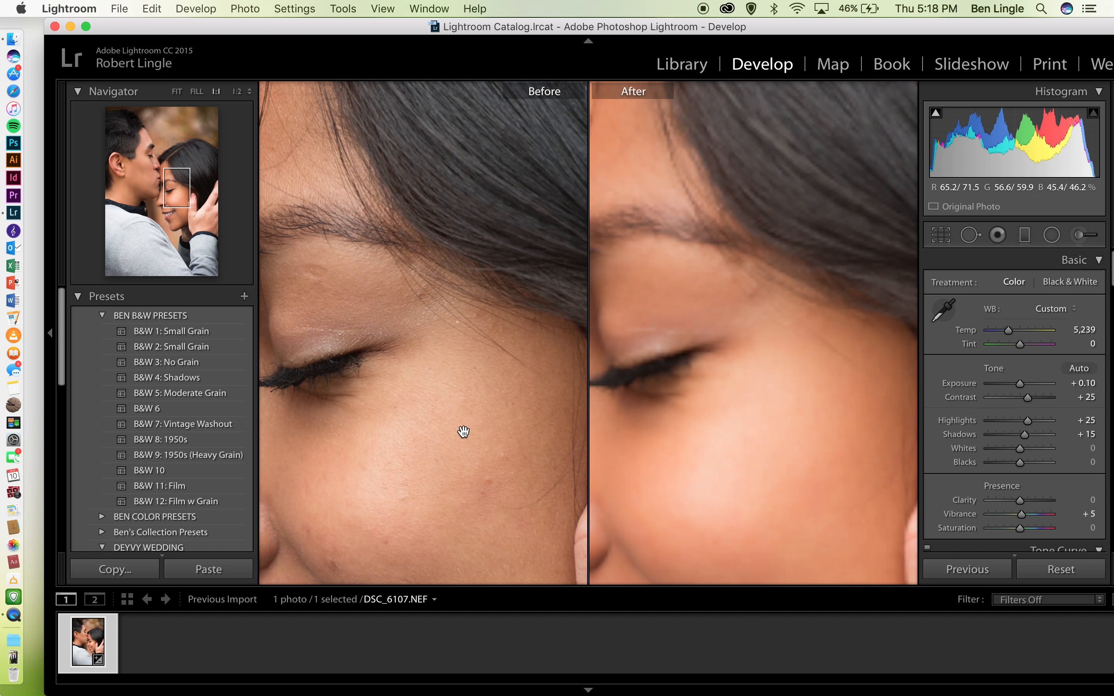
{"action": "scroll", "coordinate": [463, 432], "scroll_direction": "left", "scroll_amount": 5}
{"action": "scroll", "coordinate": [463, 432], "scroll_direction": "down", "scroll_amount": 1}
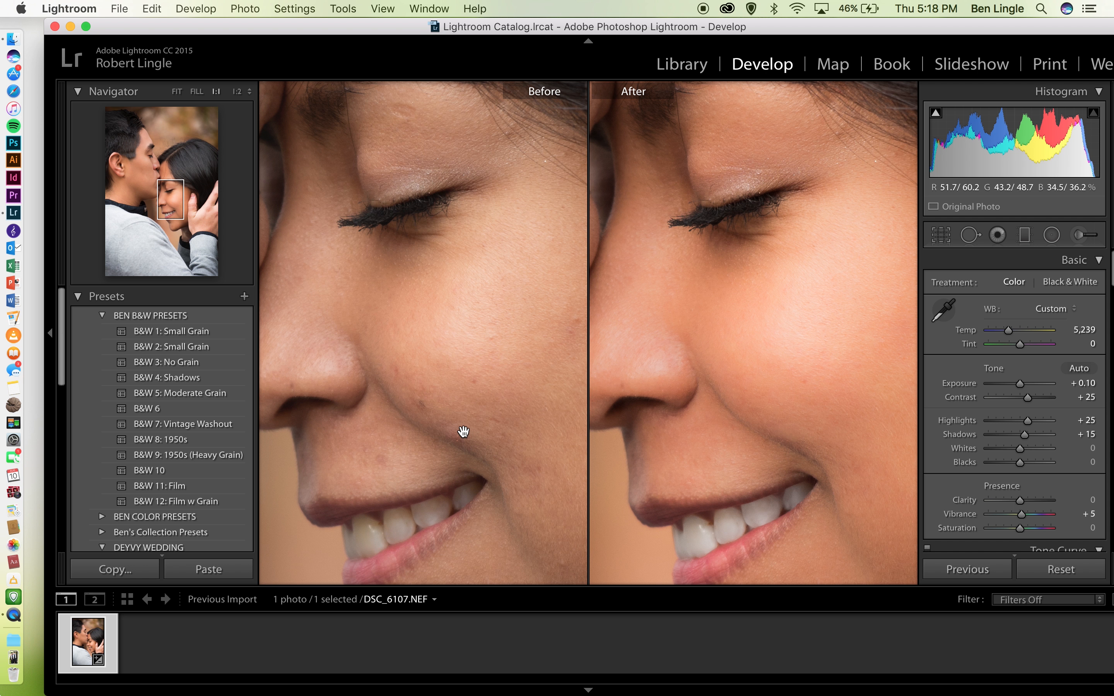
- Return to the full photo and compare the unedited version with the final edit in a single view
{"action": "left_click", "coordinate": [463, 432]}
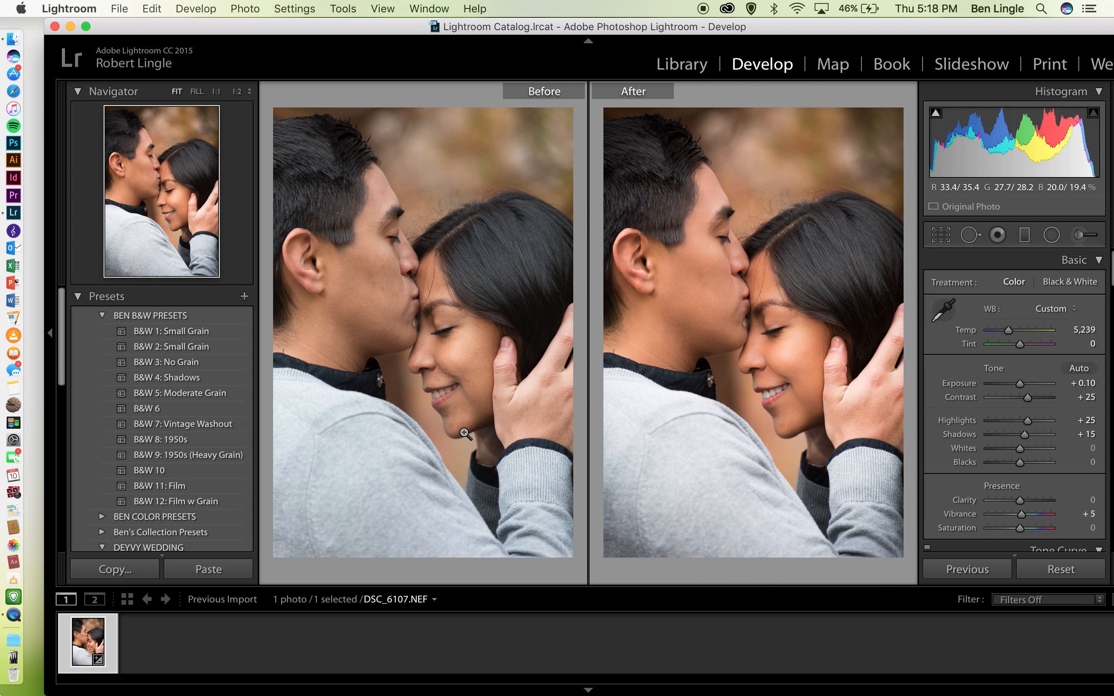
{"action": "key", "text": "backslash"}
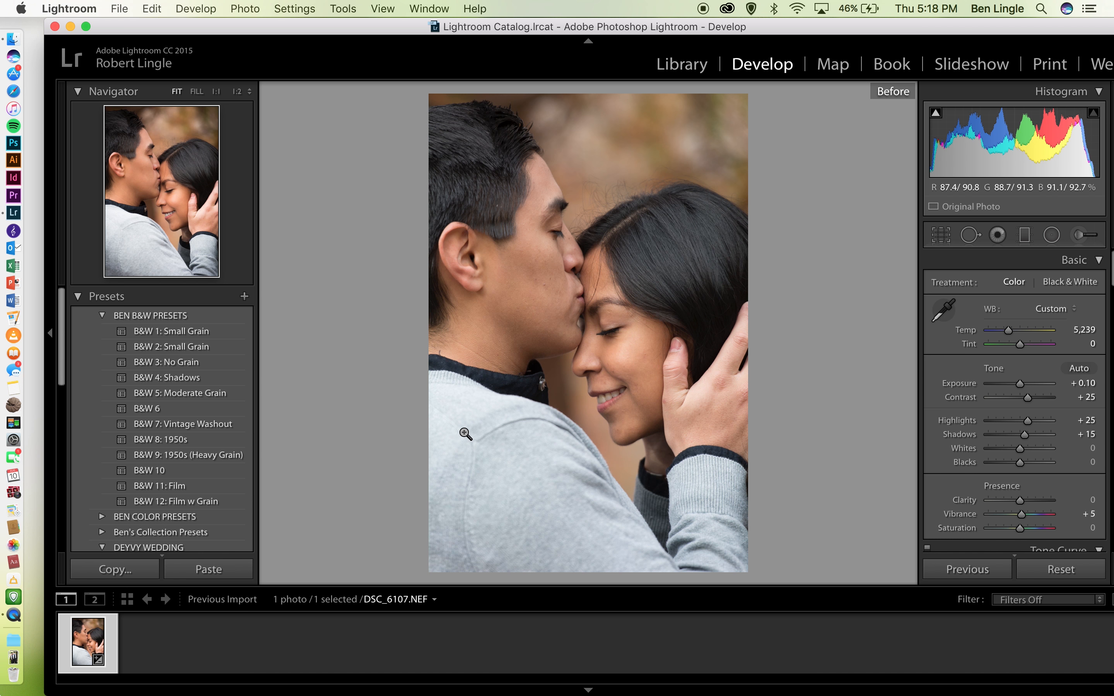
{"action": "key", "text": "backslash"}
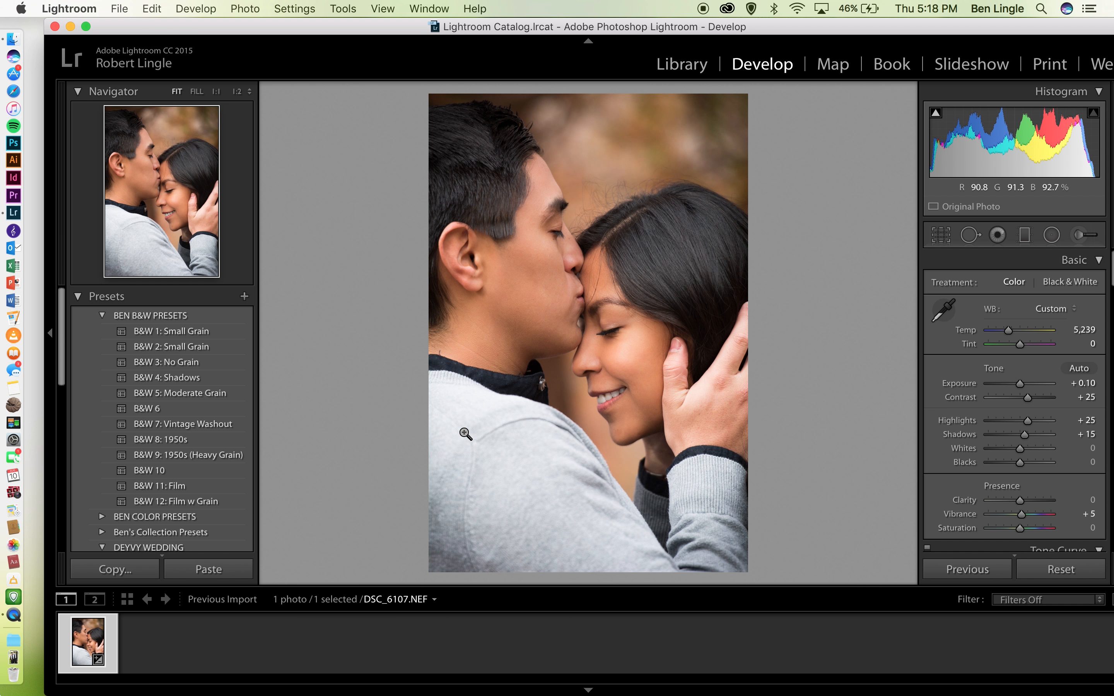